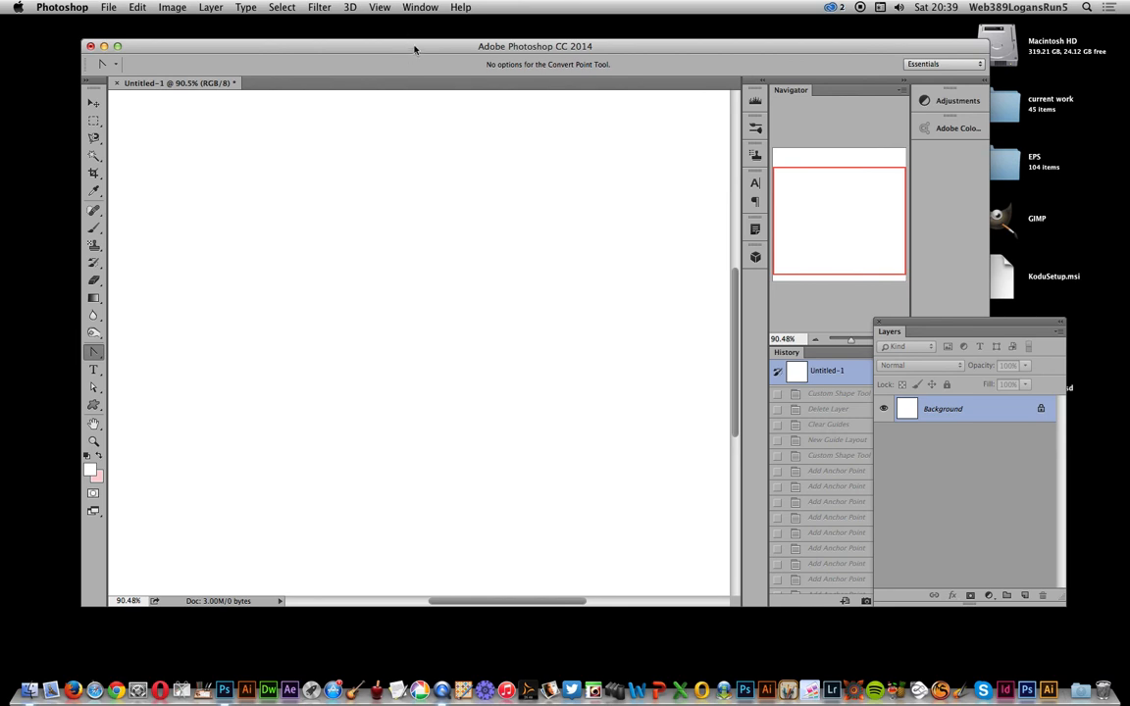
# Step: Create a new guide layout with 30 columns and 30 rows across the canvas
pyautogui.click(422, 7)
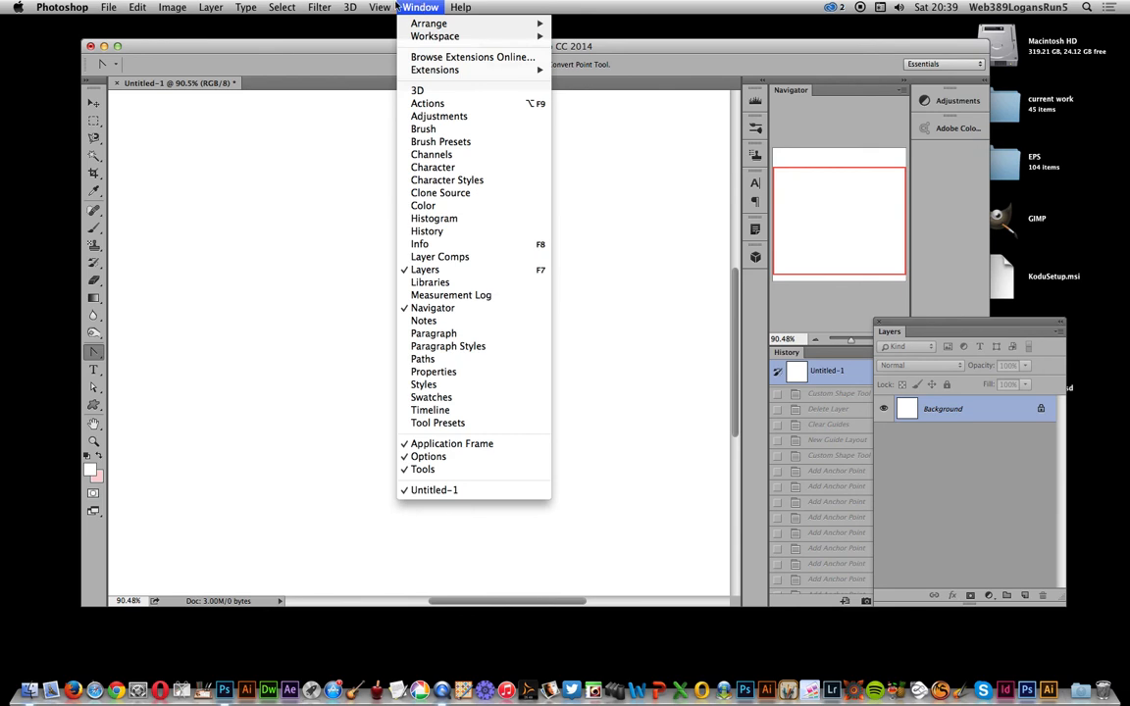
pyautogui.moveTo(381, 7)
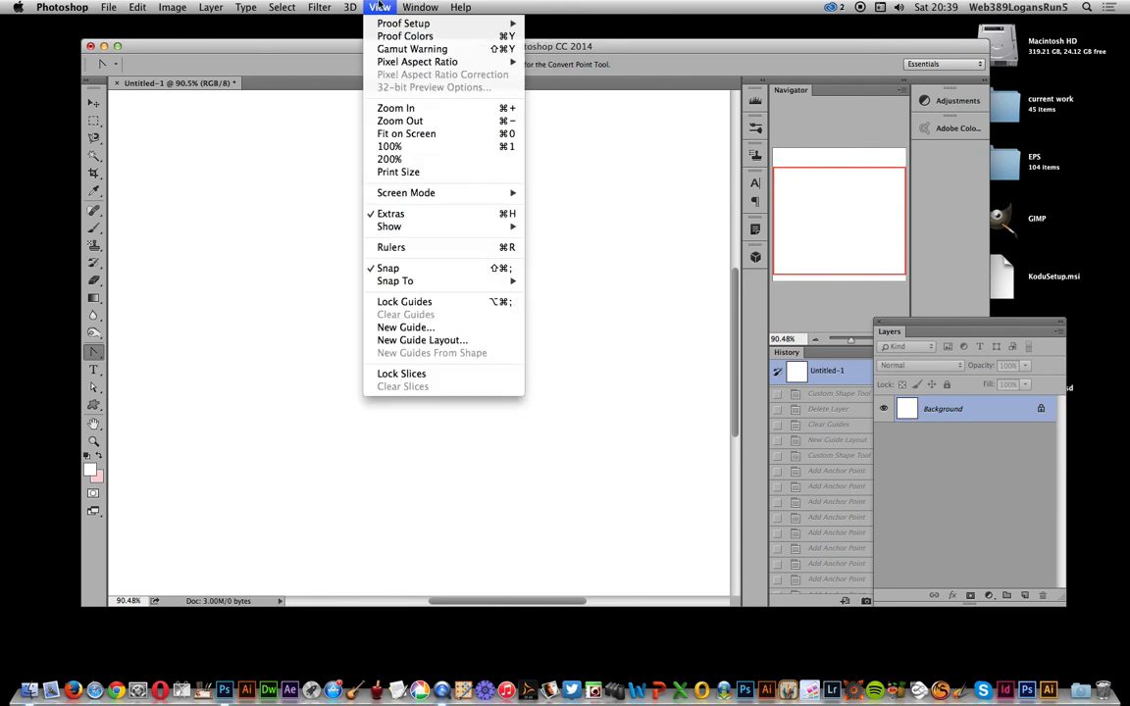
pyautogui.click(441, 340)
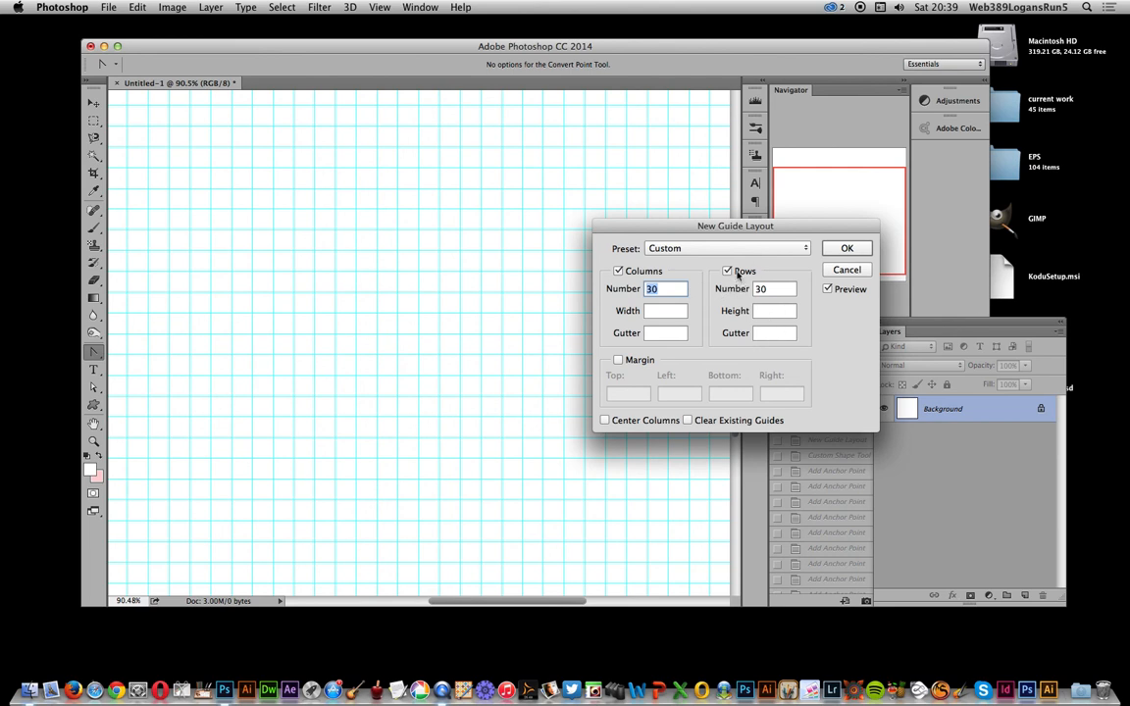
pyautogui.click(847, 251)
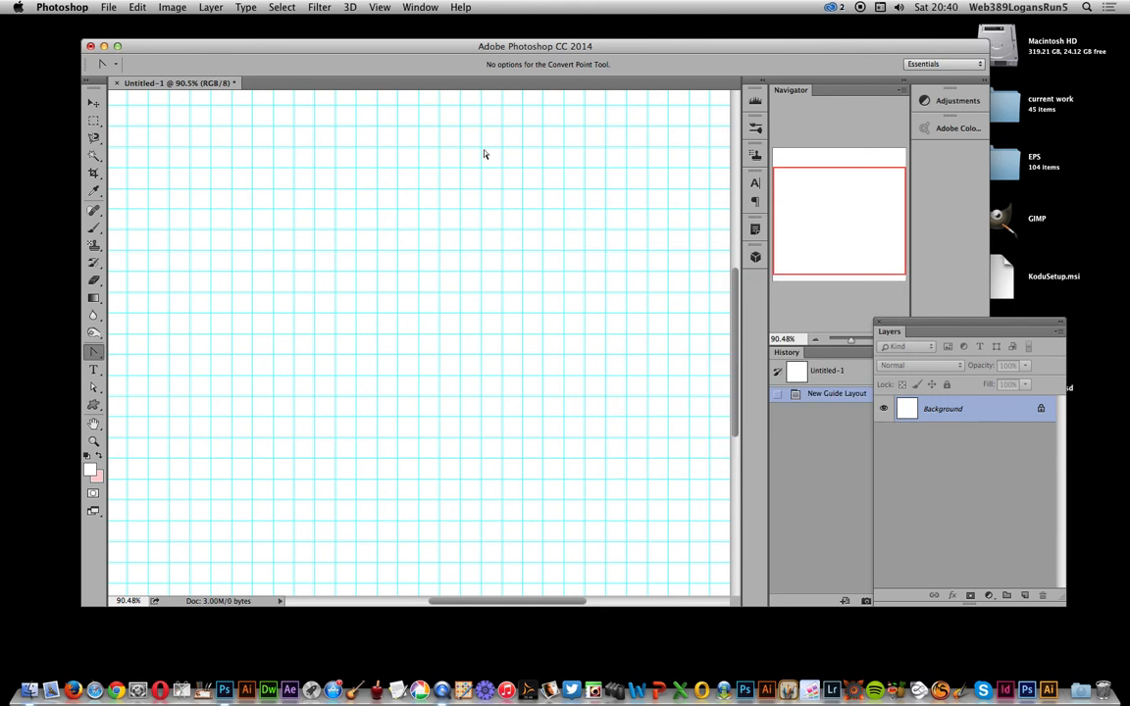
# Step: Draw the rounded H custom shape with a black fill, about 650 by 718 px, aligned to the guide grid
pyautogui.click(94, 406)
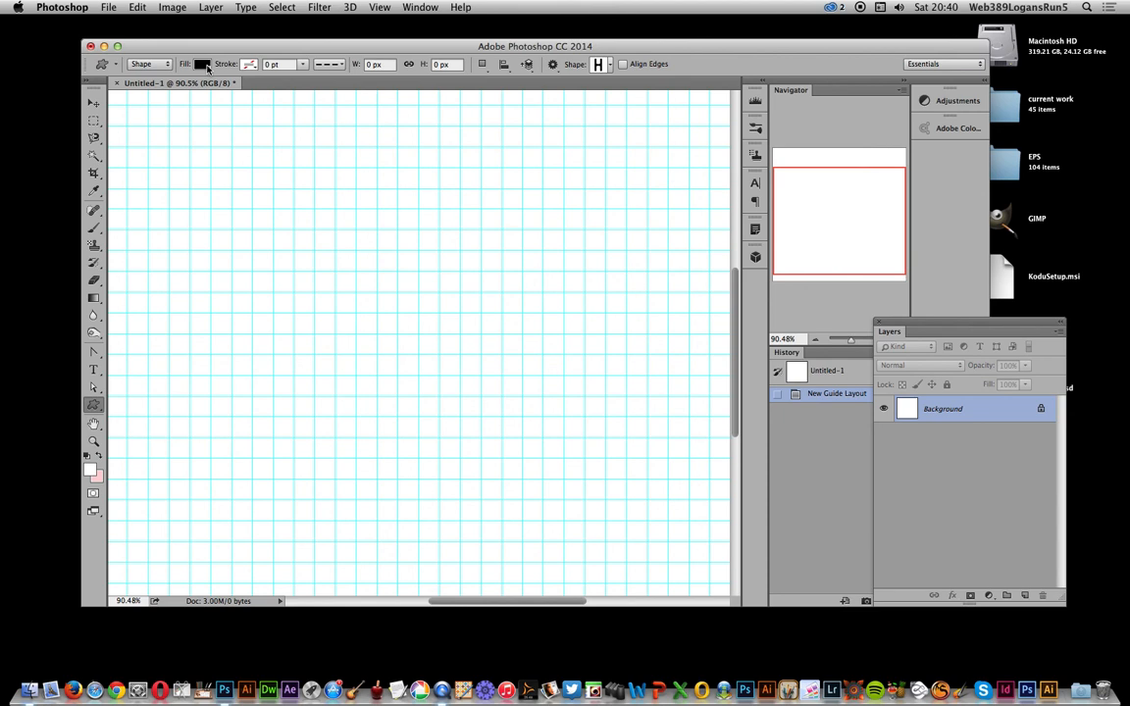
pyautogui.click(600, 64)
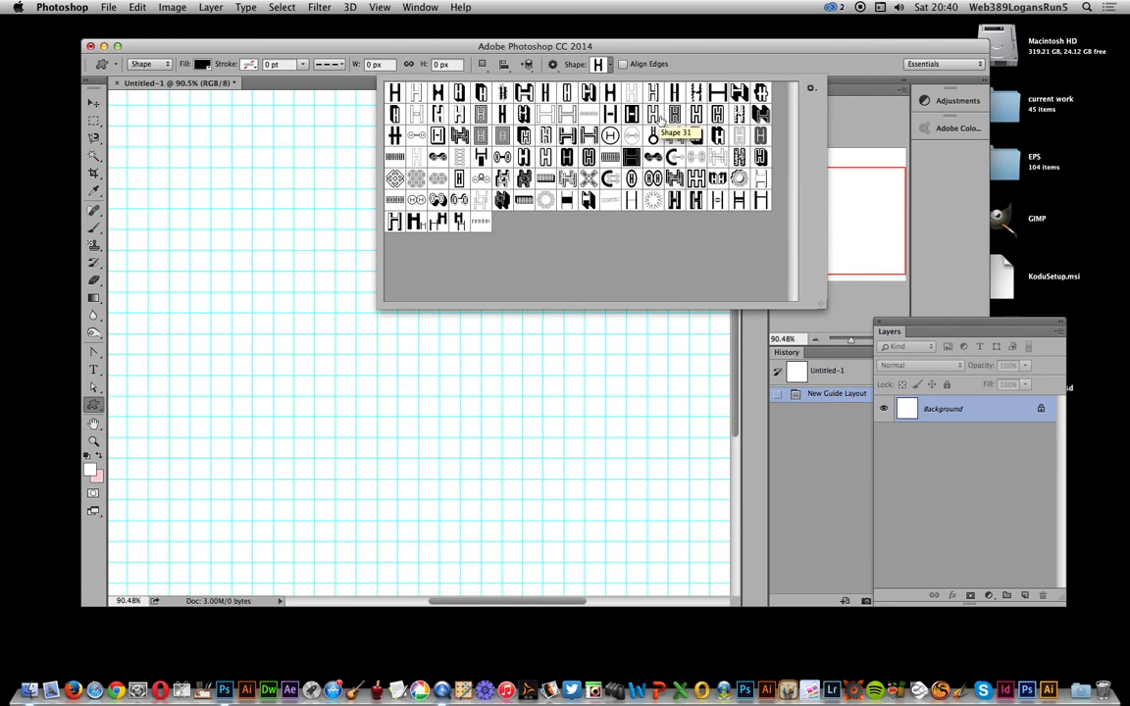
pyautogui.click(190, 162)
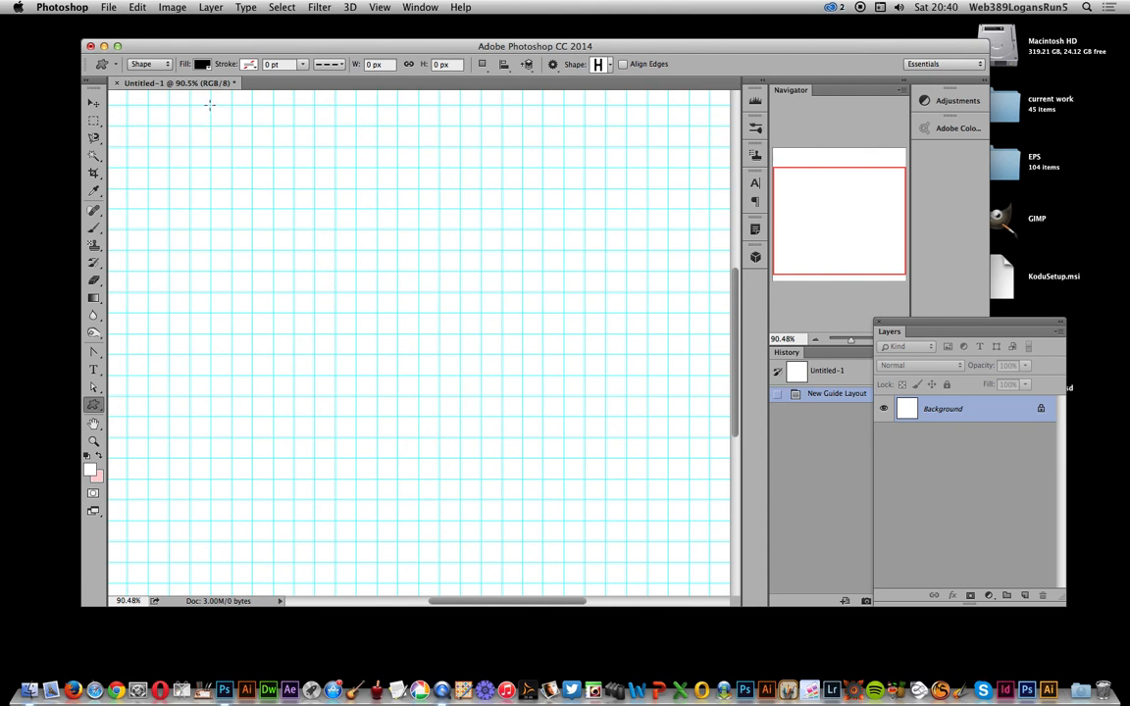
pyautogui.moveTo(210, 104); pyautogui.dragTo(604, 536)
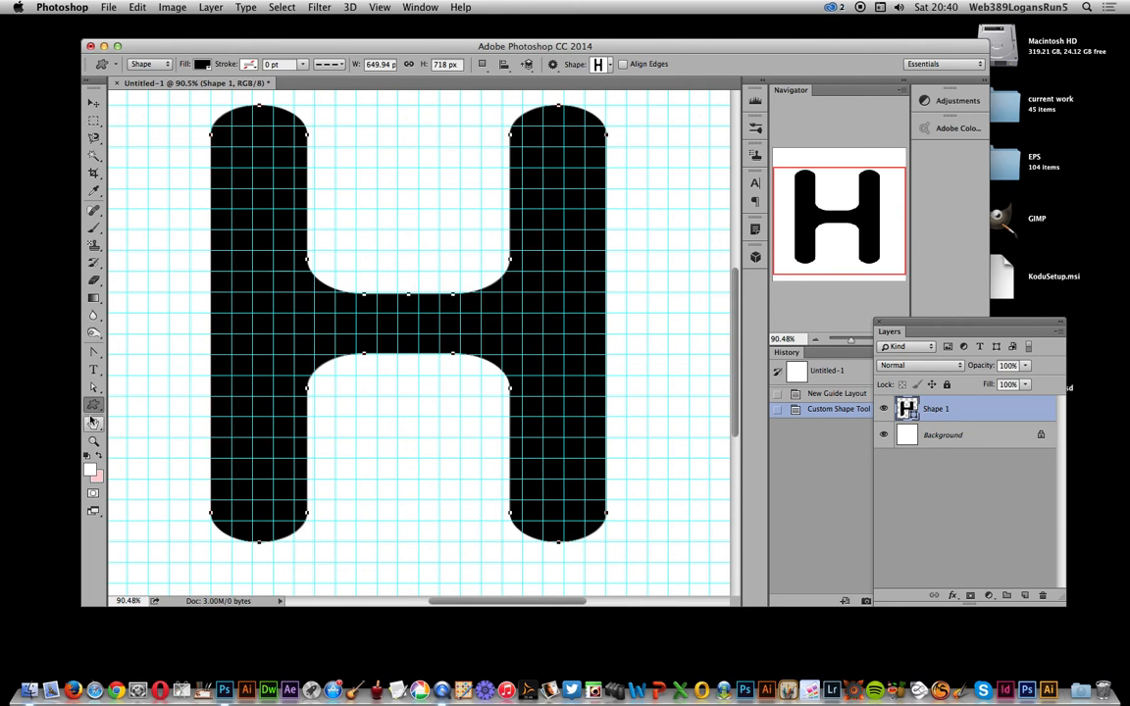
# Step: Add anchor points at the guide intersections down the outer edge of the H's left stem
pyautogui.click(93, 352)
pyautogui.rightClick(98, 356)
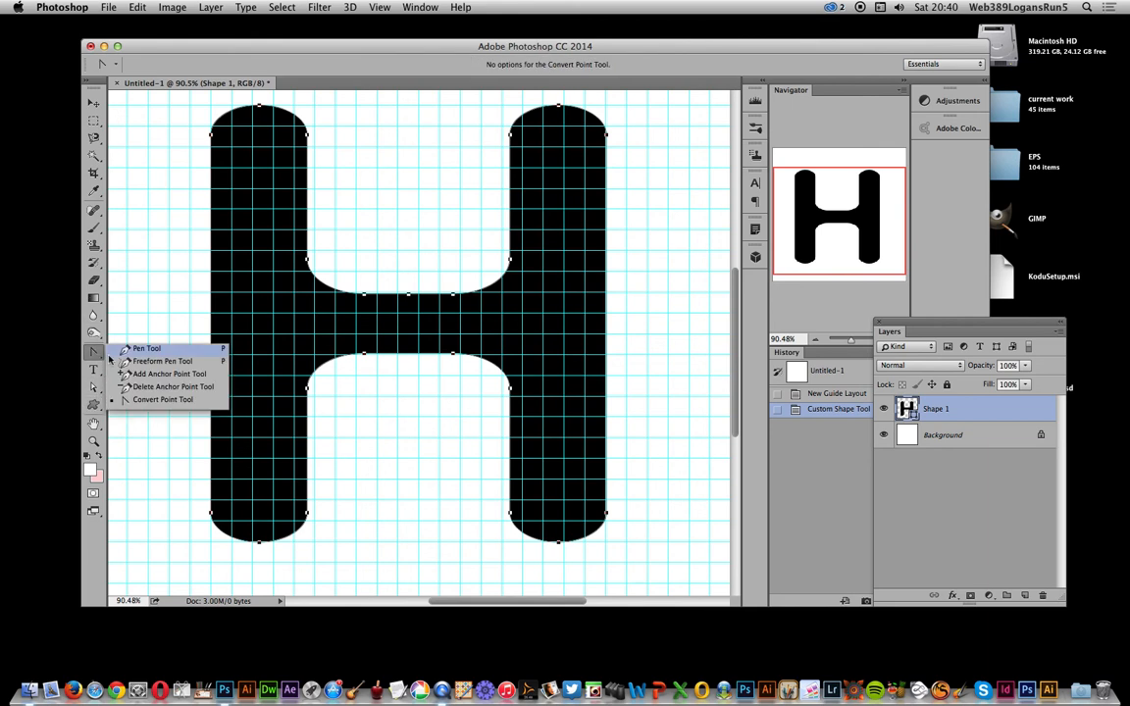
pyautogui.click(157, 374)
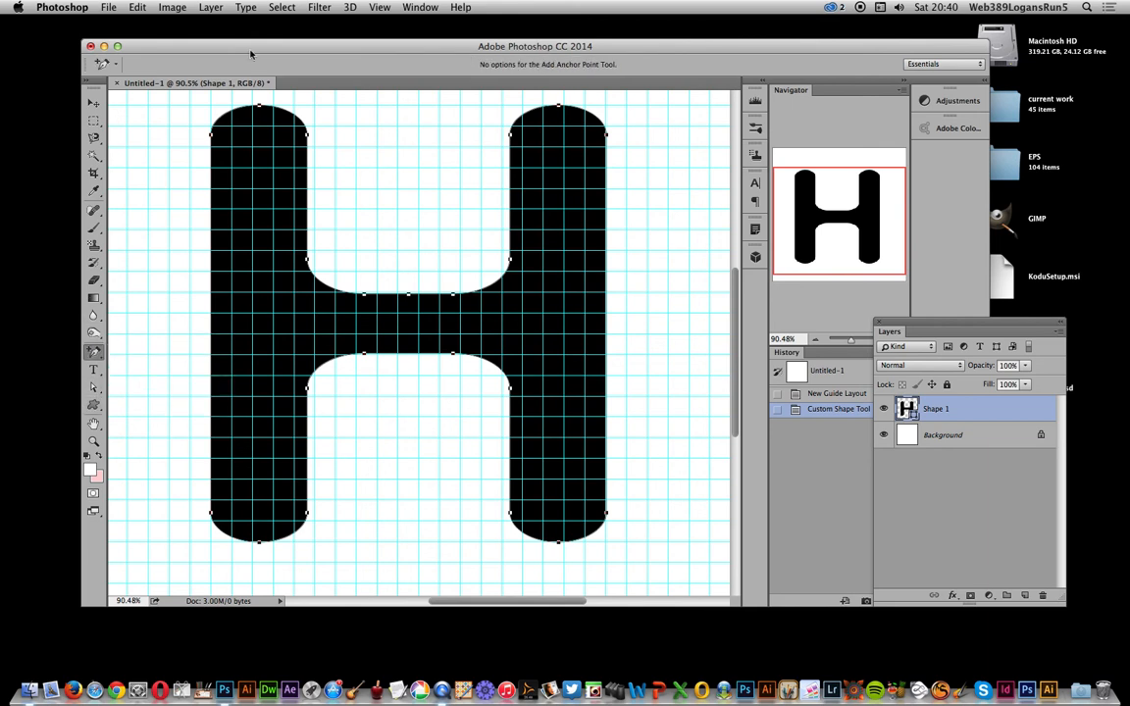
pyautogui.click(211, 155)
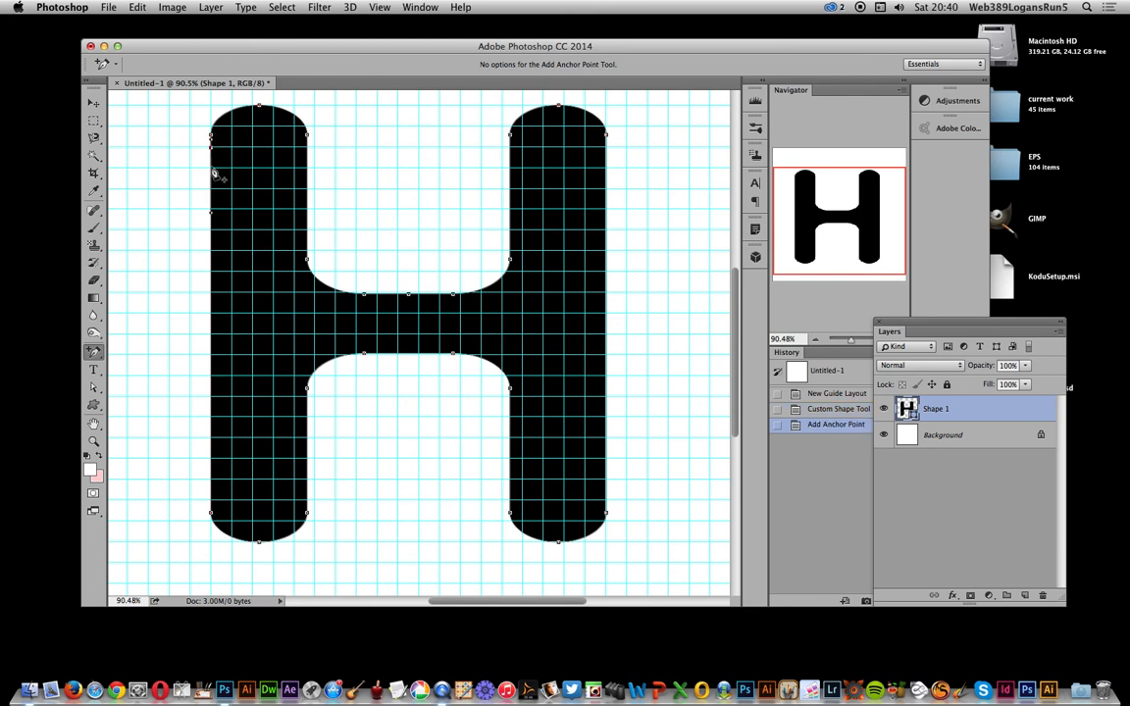
pyautogui.click(213, 174)
pyautogui.click(213, 184)
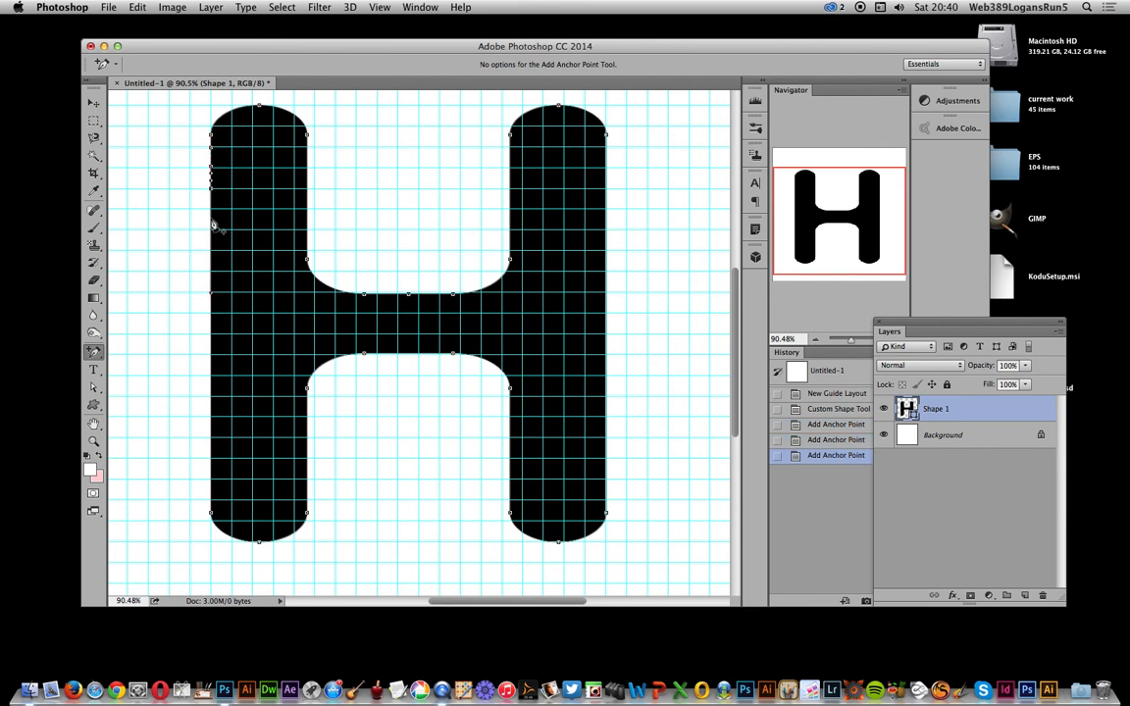
pyautogui.click(211, 227)
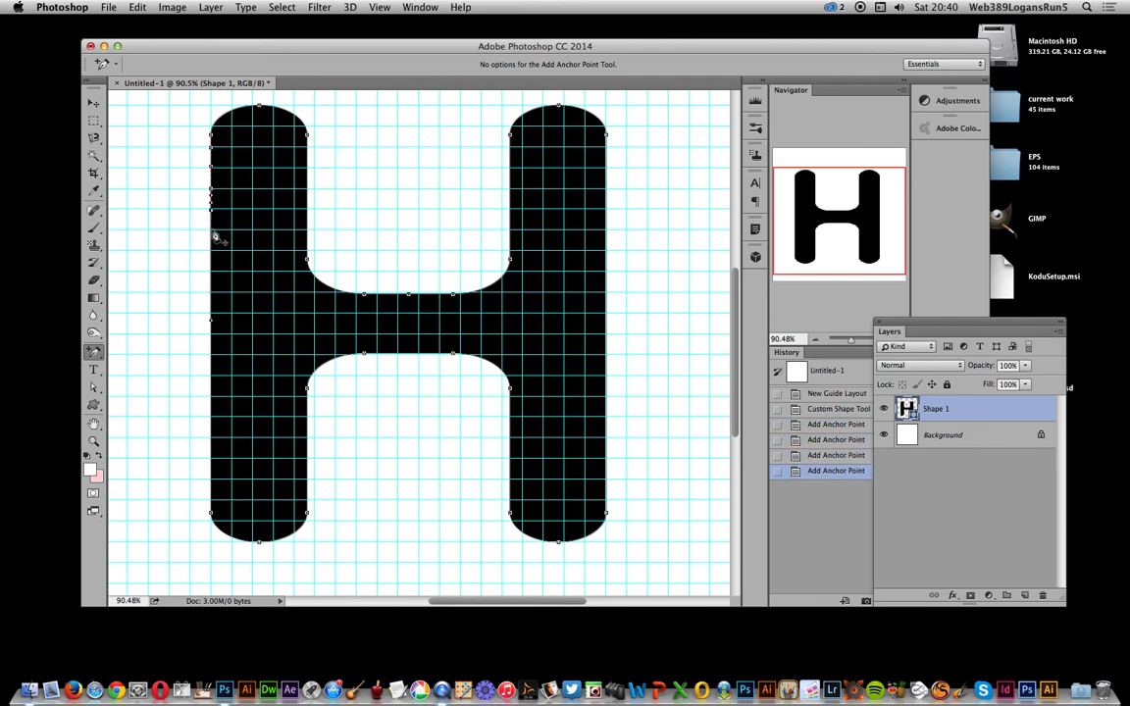
pyautogui.click(214, 245)
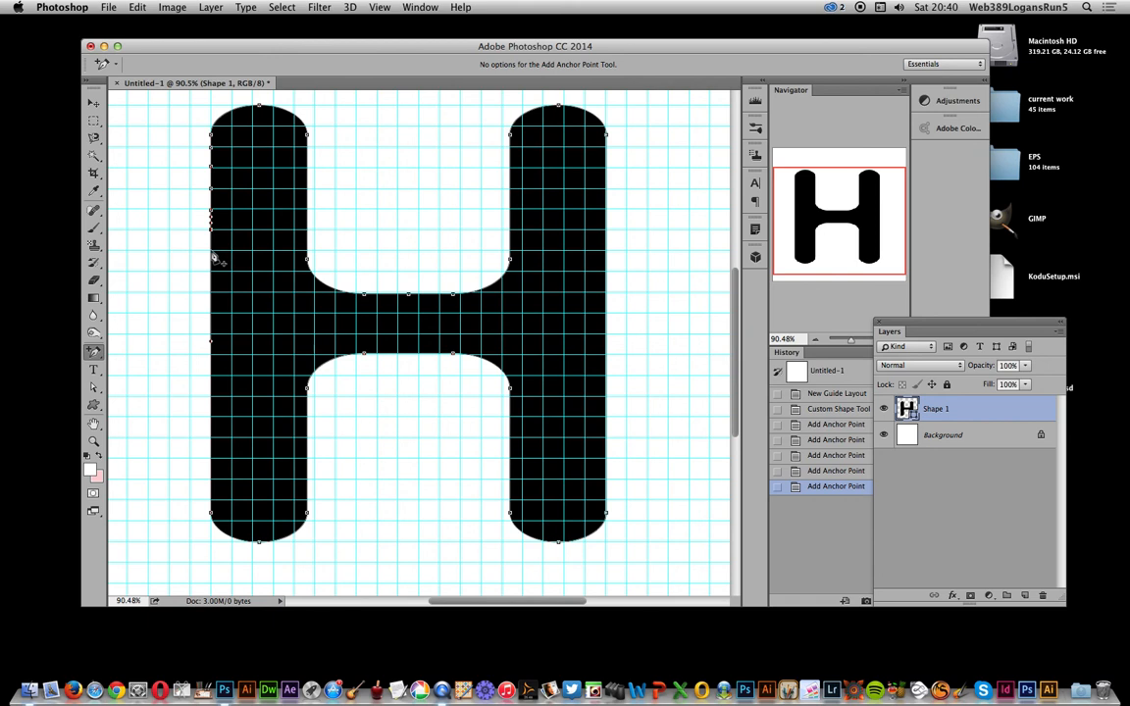
pyautogui.click(216, 276)
pyautogui.click(213, 296)
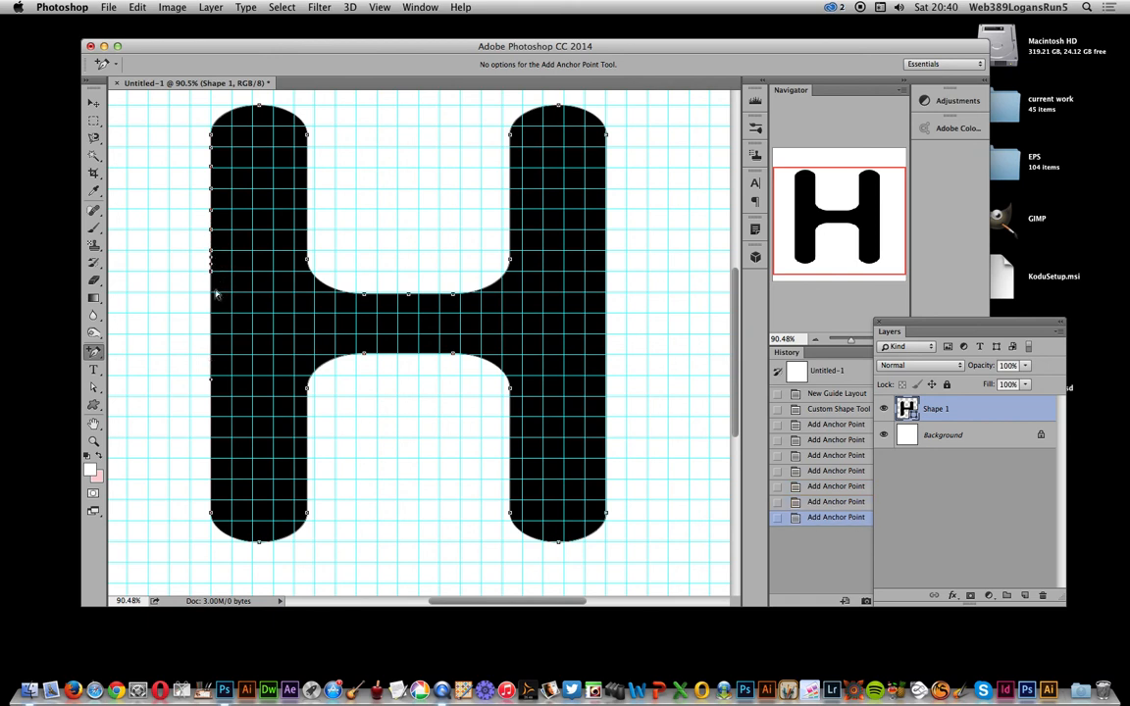
pyautogui.click(214, 304)
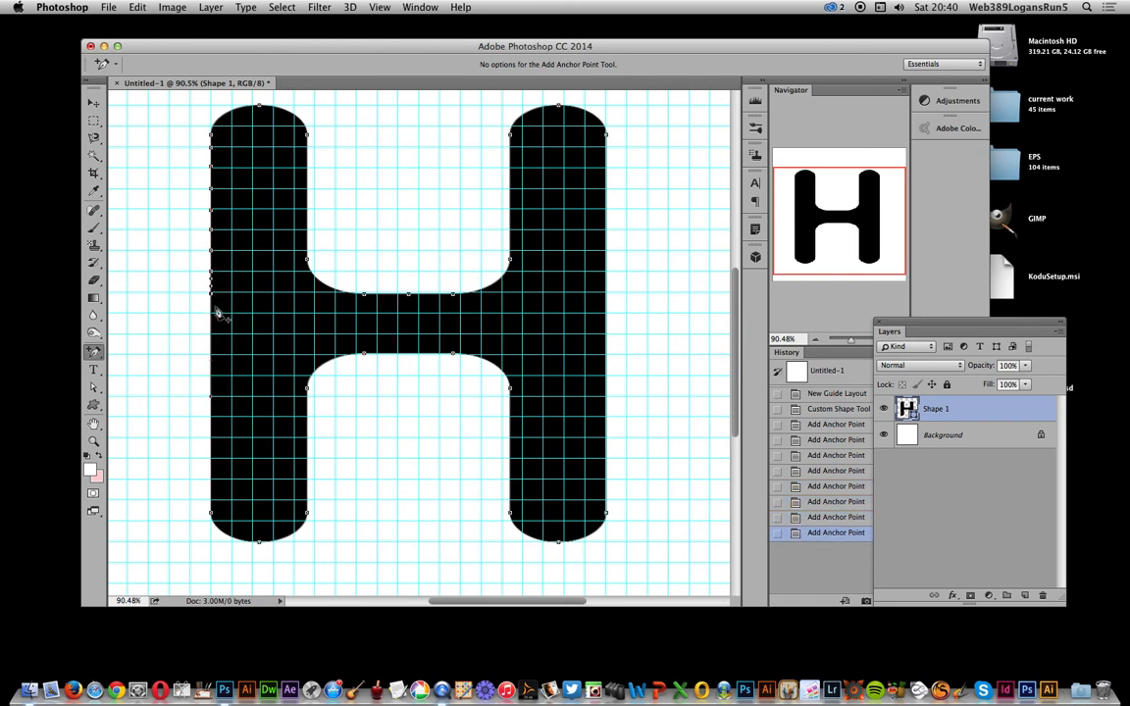
pyautogui.click(214, 319)
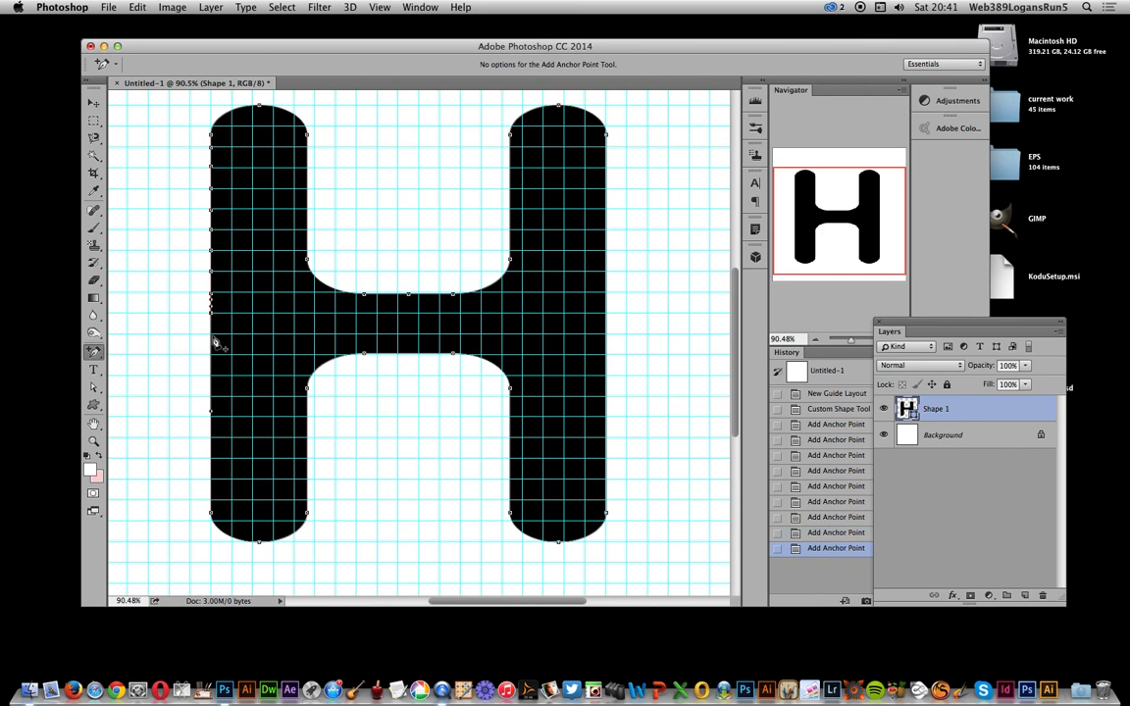
pyautogui.click(213, 335)
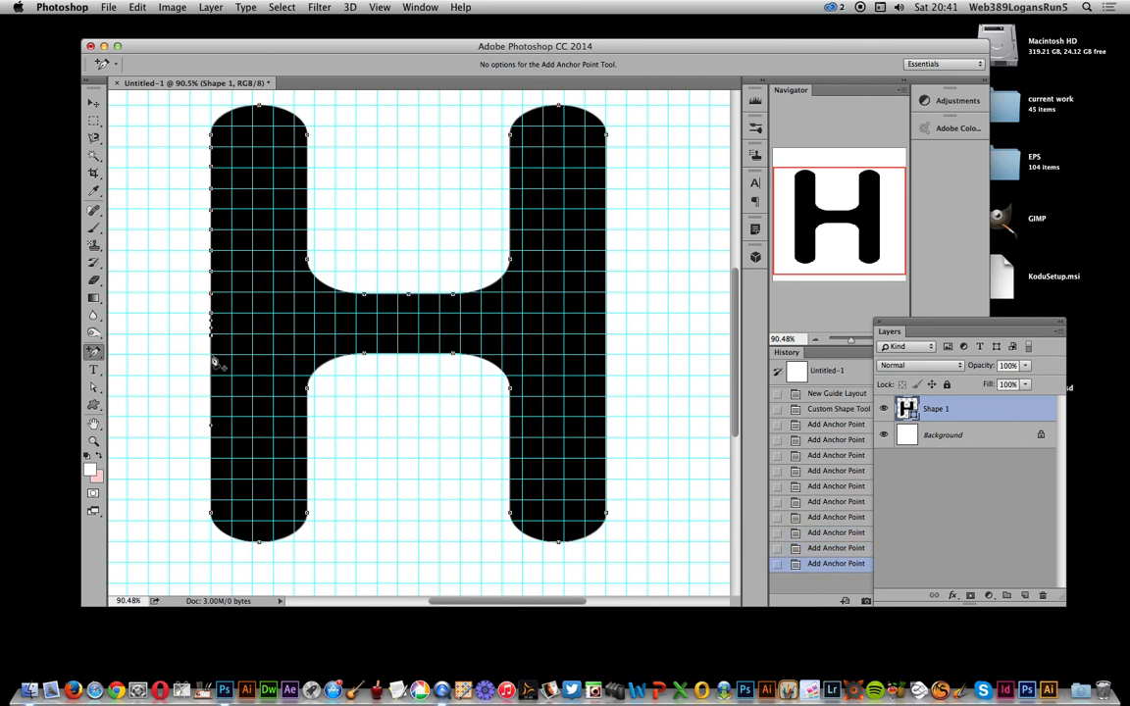
pyautogui.click(213, 368)
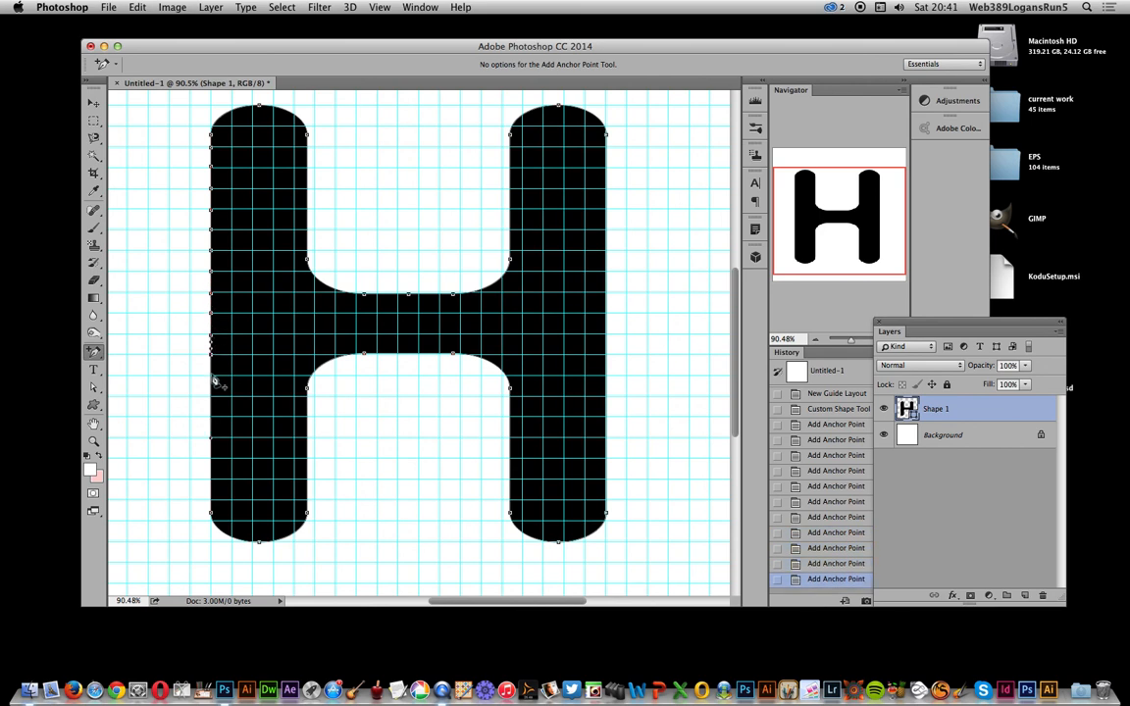
pyautogui.click(214, 382)
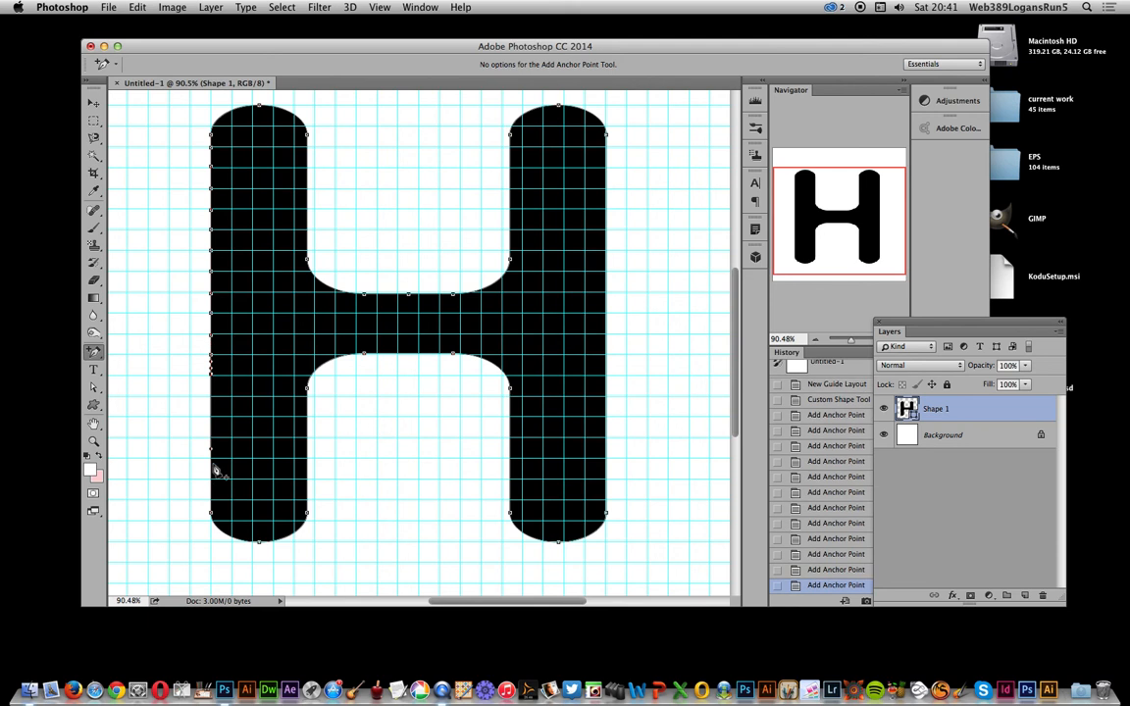
pyautogui.click(215, 416)
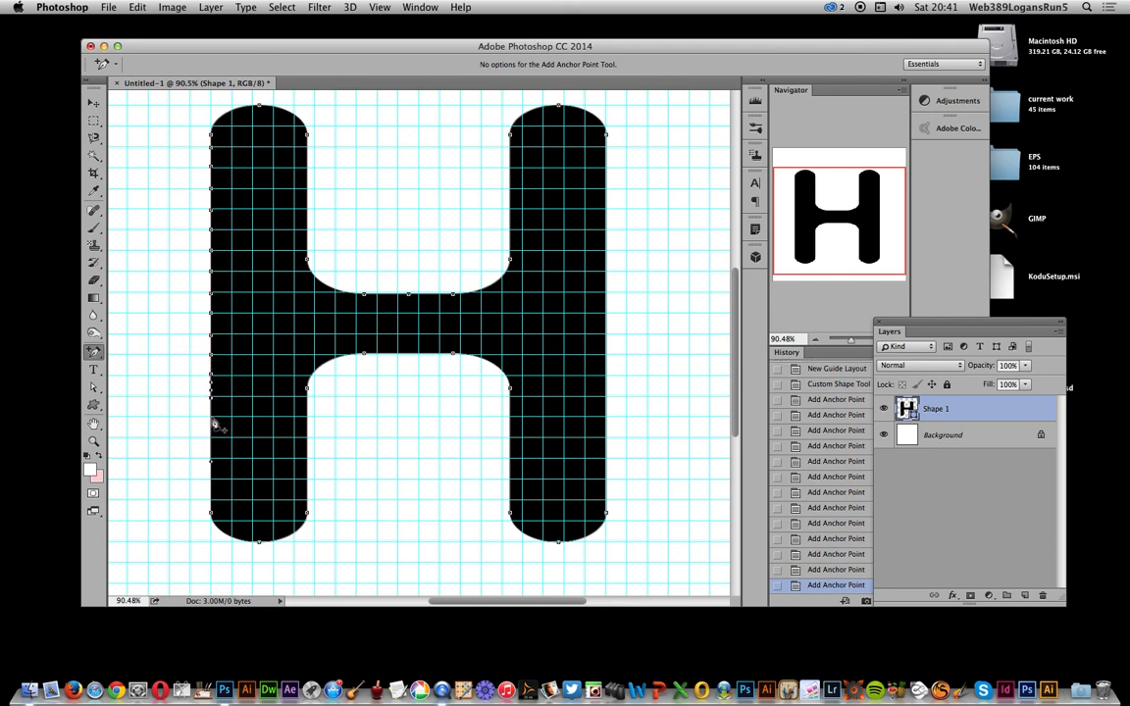
pyautogui.click(215, 427)
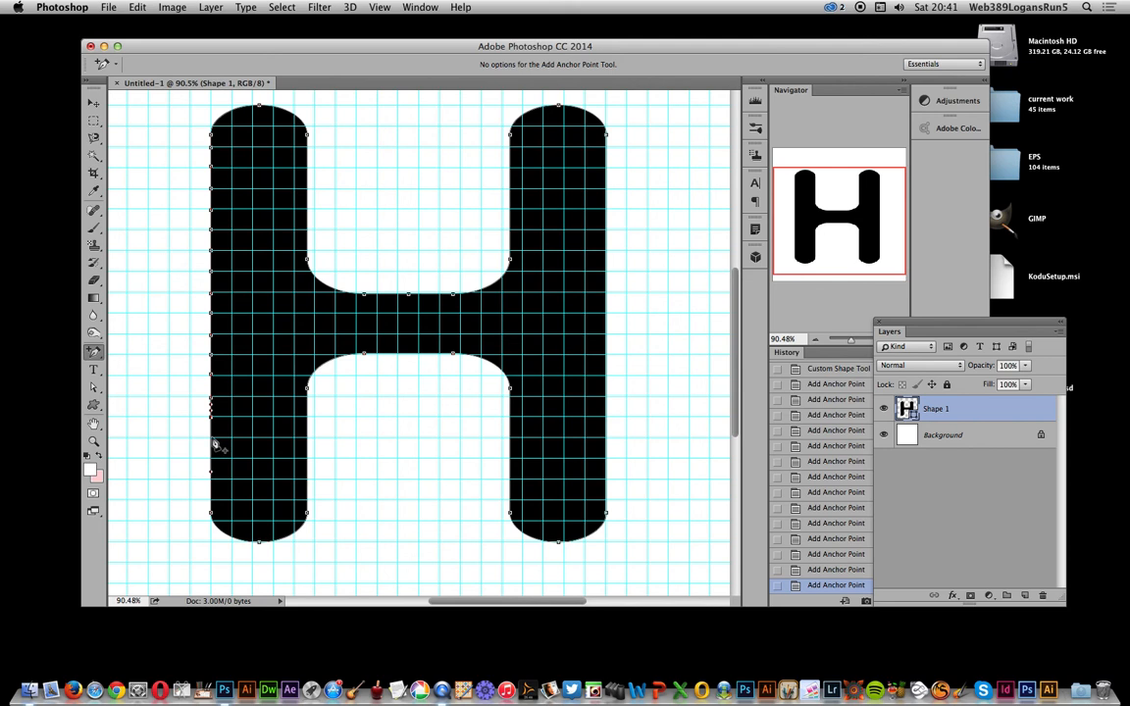
pyautogui.click(215, 457)
pyautogui.click(216, 488)
# Step: Add anchor points around the left stem's rounded bottom and up its lower inner edge
pyautogui.click(233, 539)
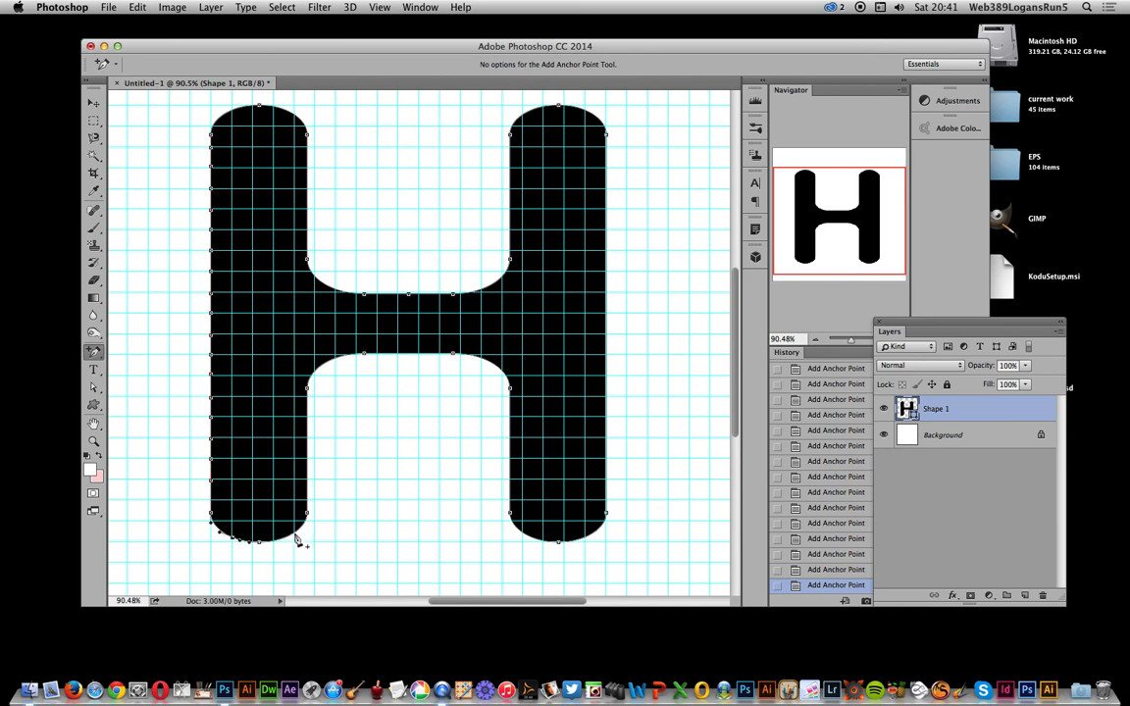
pyautogui.click(295, 533)
pyautogui.click(307, 500)
pyautogui.click(308, 466)
# Step: Pull alternate anchor points on the left stem's outer edge three guide cells outward and two down, forming eight spikes, and undo the extra lowest spike
pyautogui.click(93, 388)
pyautogui.moveTo(93, 387); pyautogui.dragTo(136, 397)
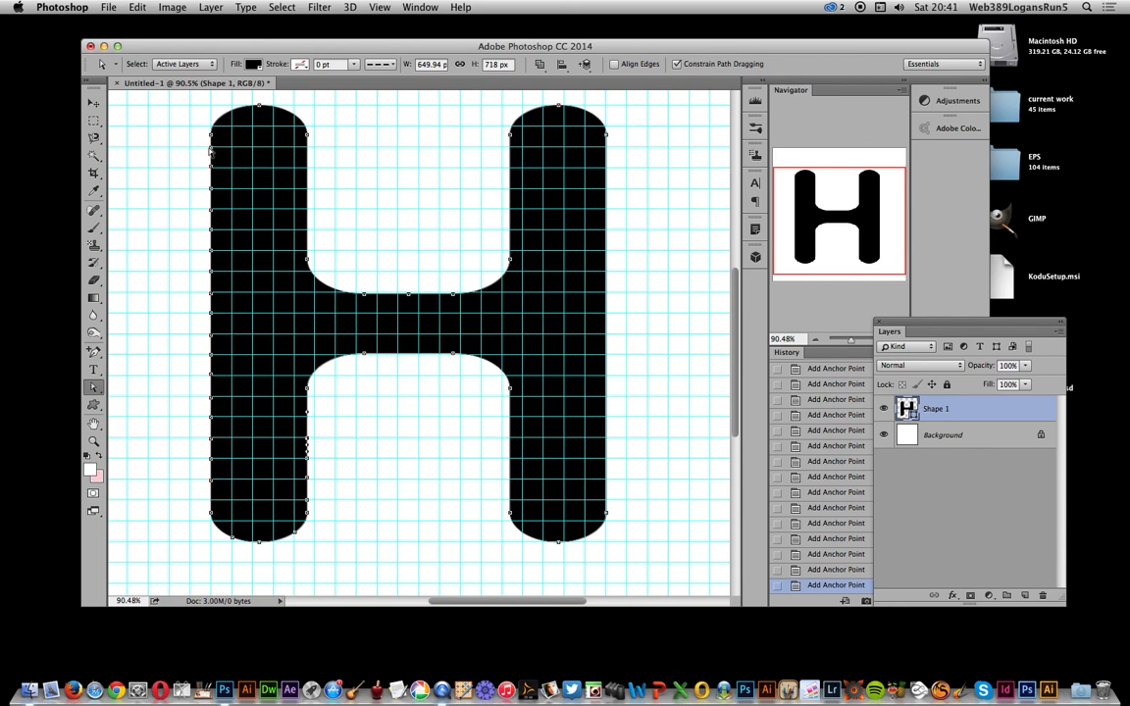
pyautogui.moveTo(211, 148); pyautogui.dragTo(149, 311)
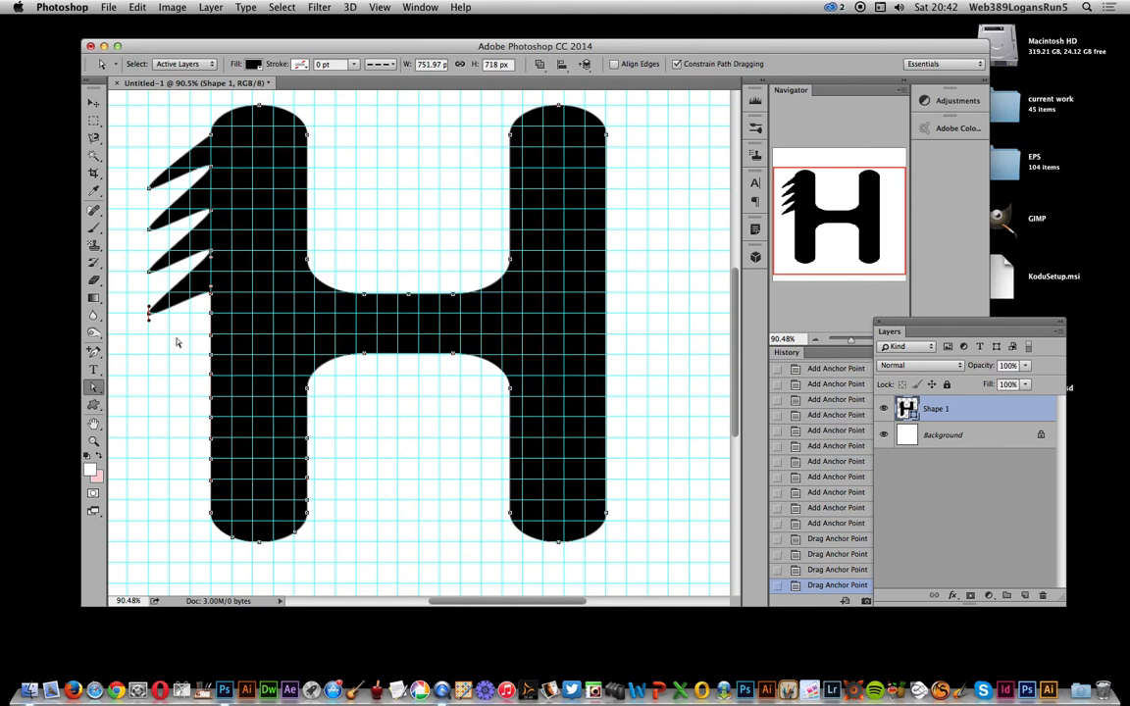
pyautogui.moveTo(213, 316); pyautogui.dragTo(155, 518)
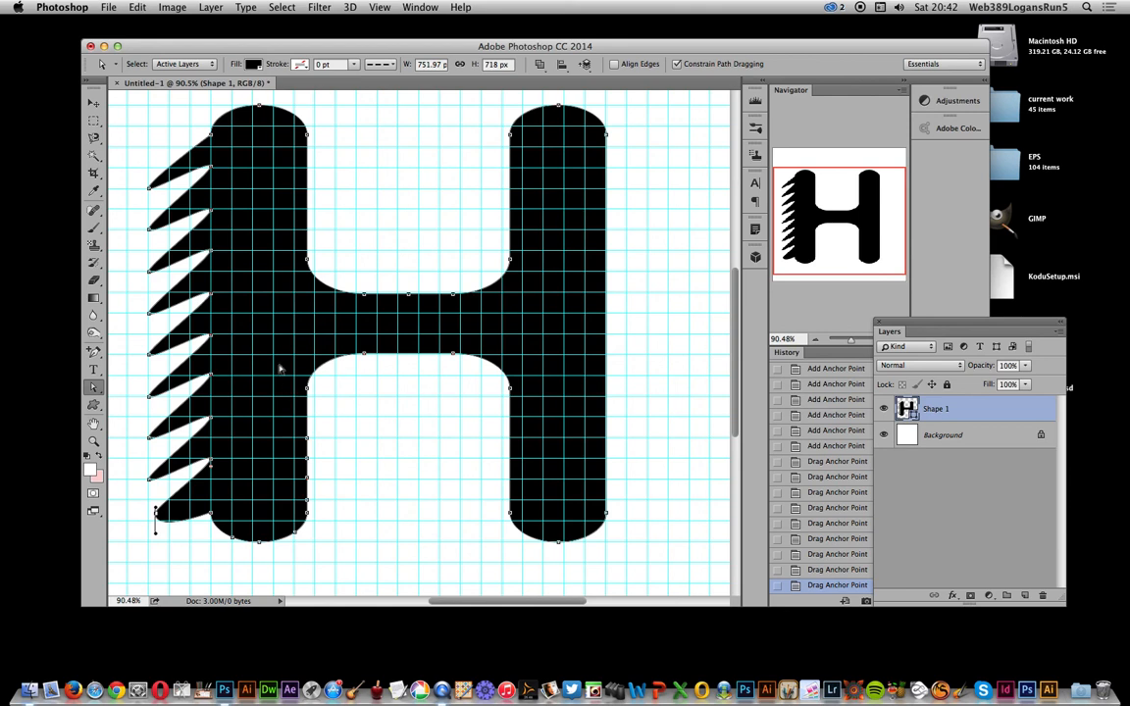
pyautogui.press('super+z')
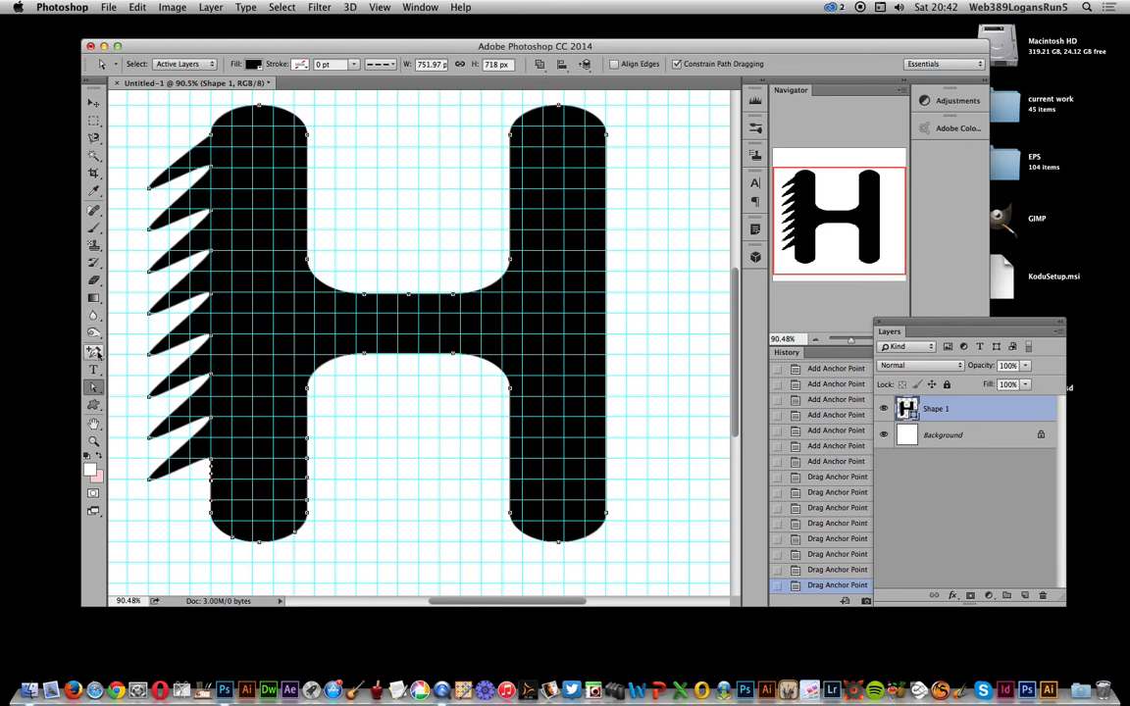
# Step: Convert the anchor points at the tips of the left stem's eight spikes from smooth to sharp corners
pyautogui.moveTo(97, 355); pyautogui.dragTo(147, 398)
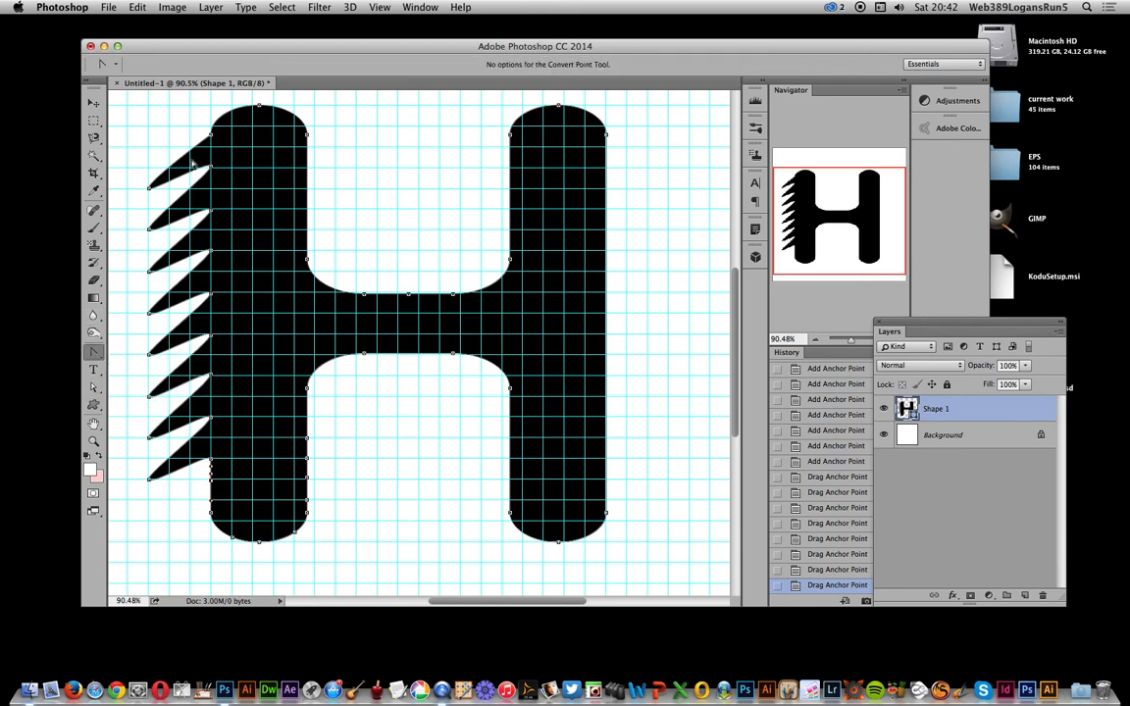
pyautogui.click(149, 189)
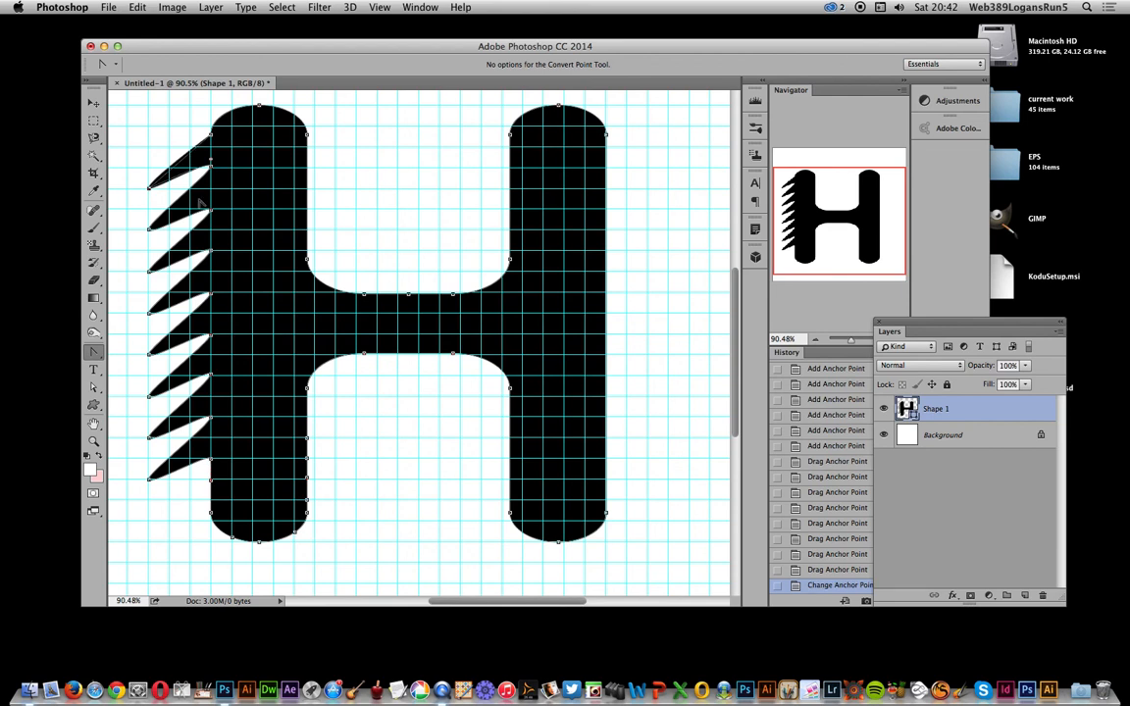
pyautogui.click(149, 271)
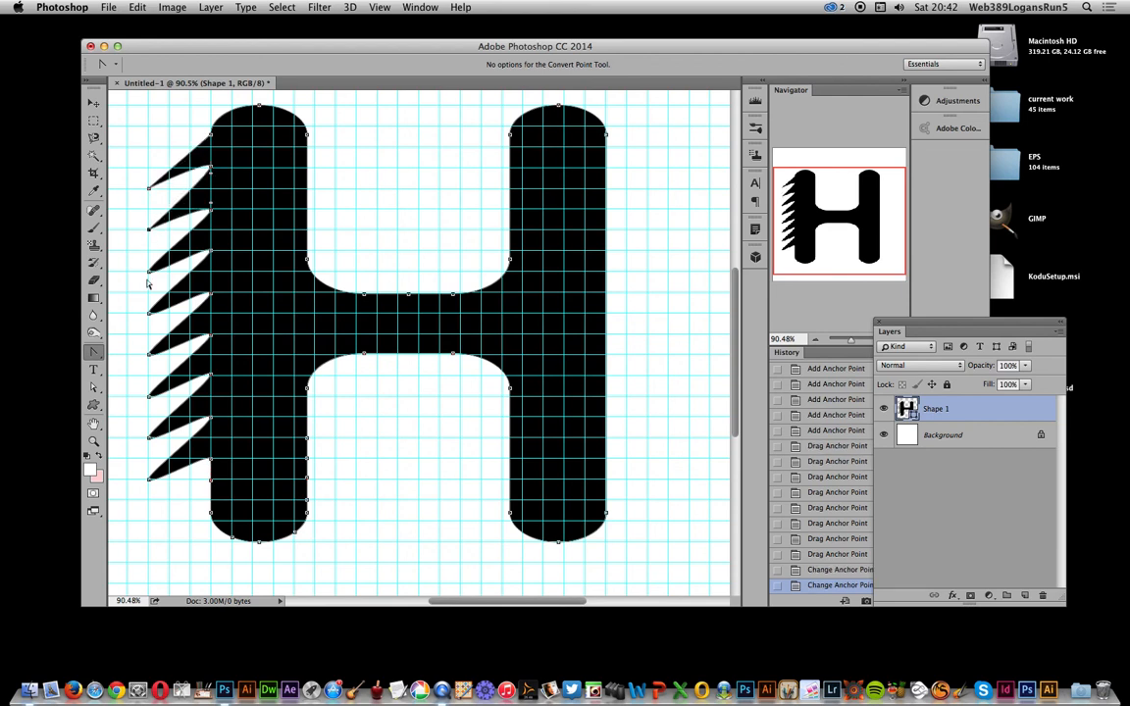
pyautogui.click(149, 312)
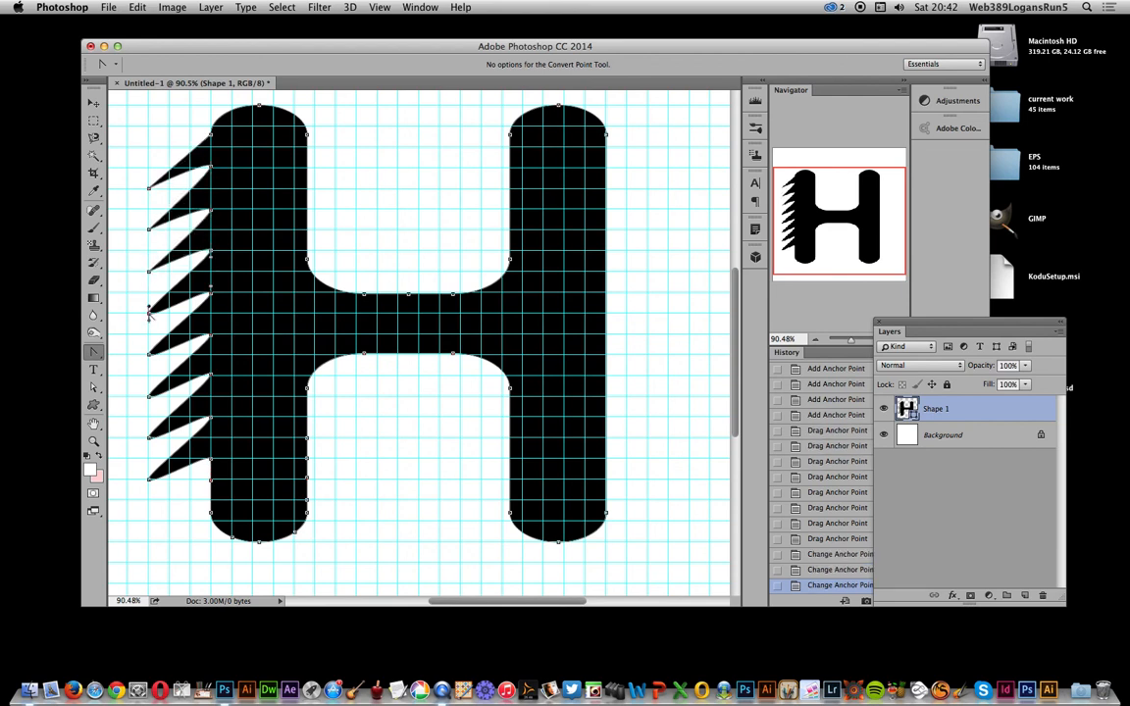
pyautogui.click(149, 352)
pyautogui.click(149, 395)
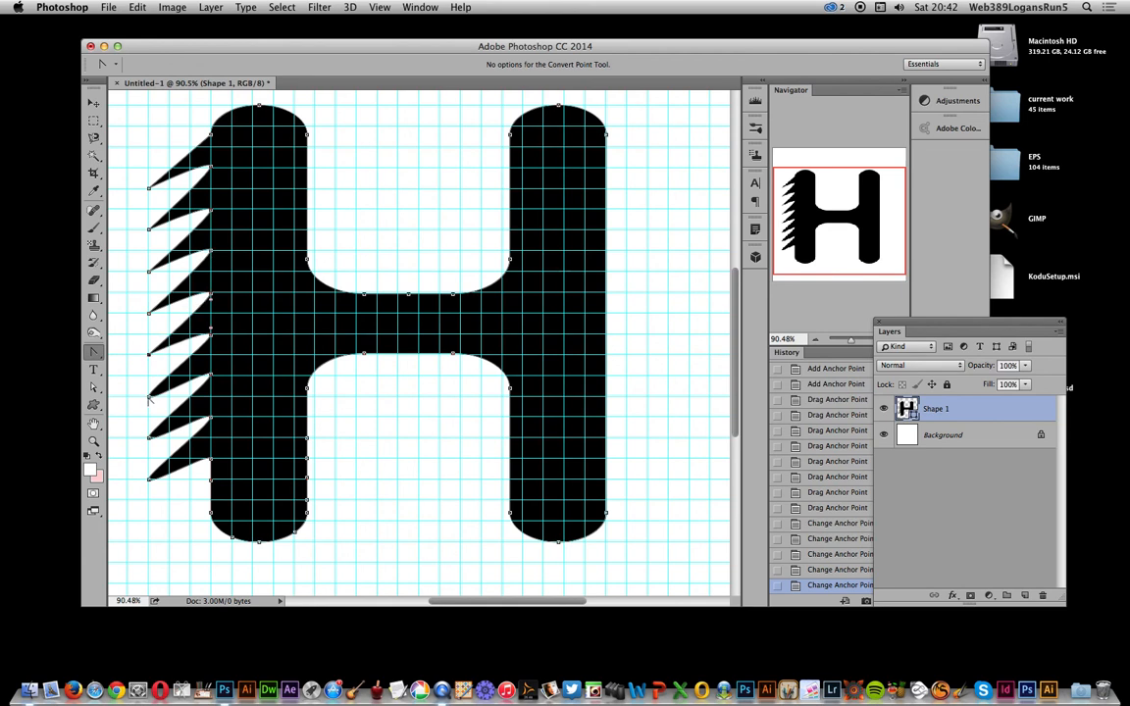
pyautogui.click(149, 437)
pyautogui.click(149, 438)
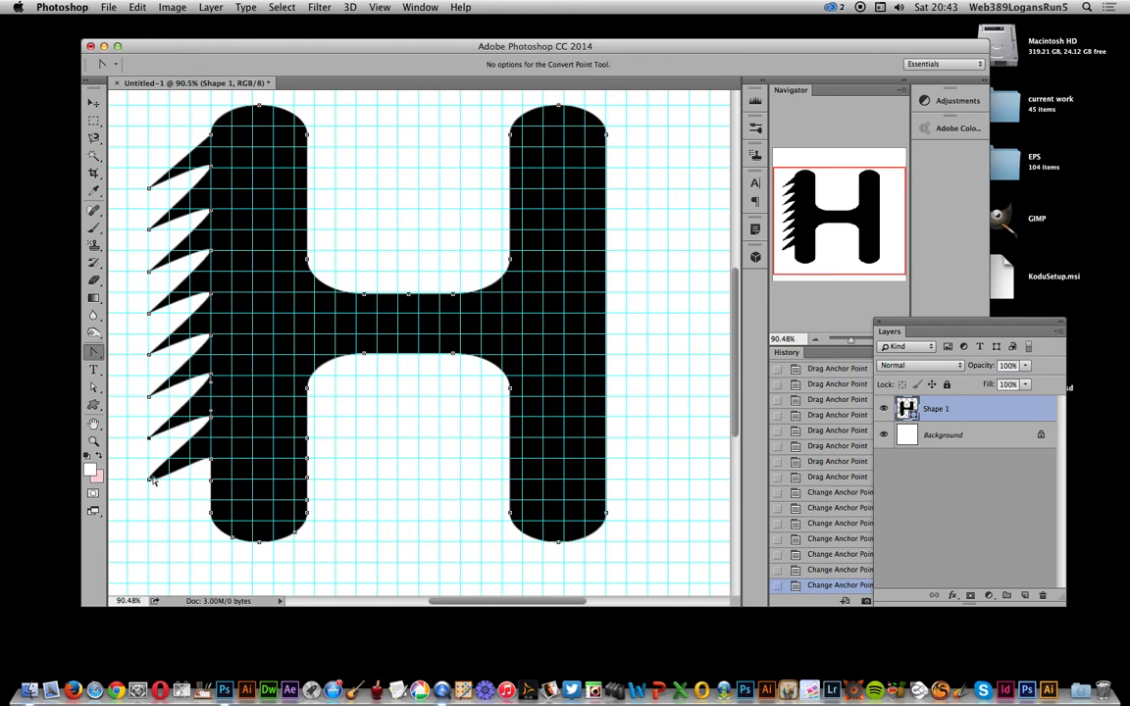
pyautogui.click(149, 478)
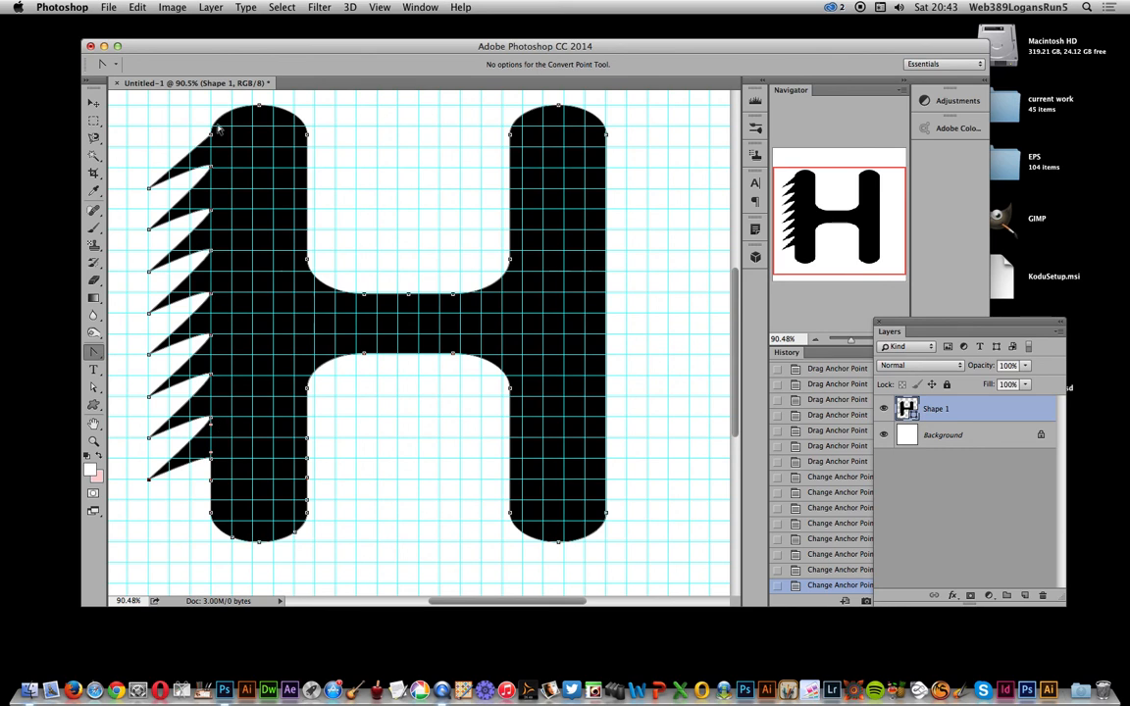
# Step: Convert the seven inner anchor points between the left stem's spikes from smooth to sharp corners
pyautogui.click(212, 168)
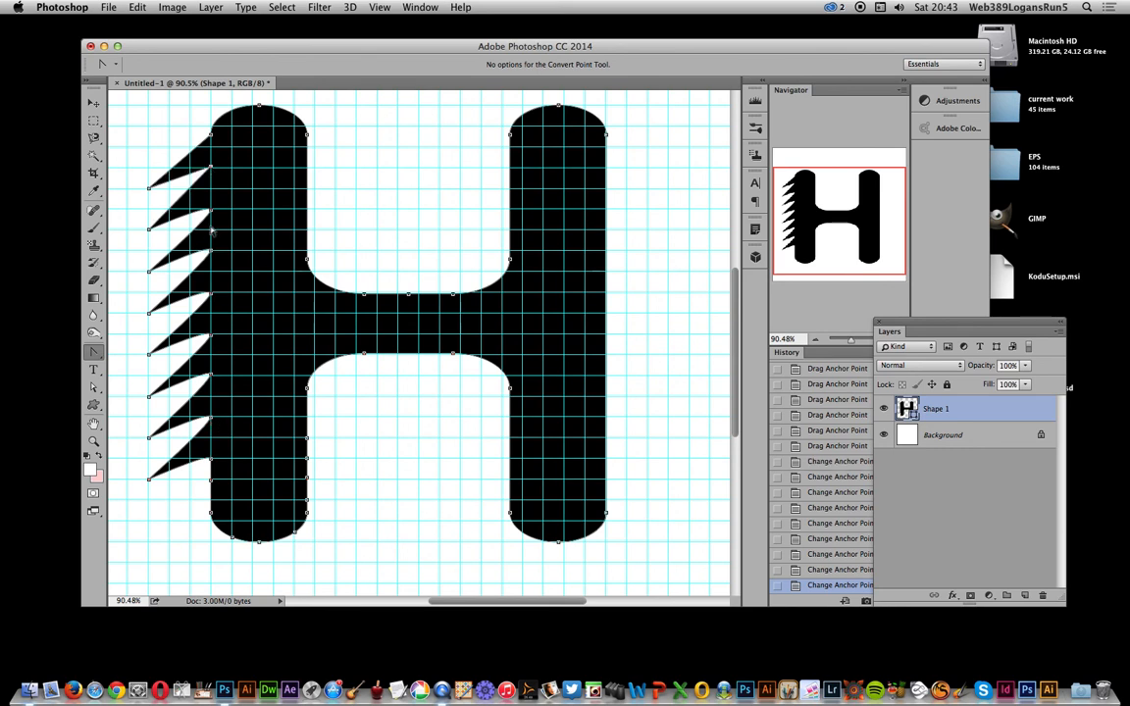
pyautogui.click(212, 210)
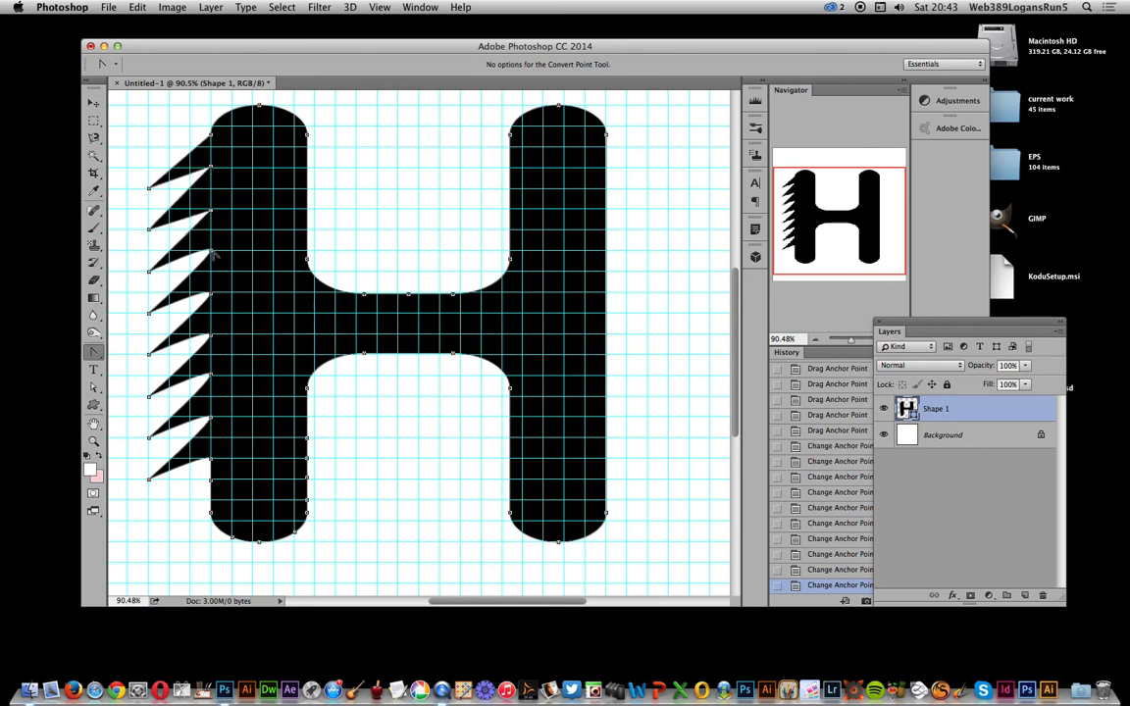
pyautogui.click(212, 252)
pyautogui.click(212, 294)
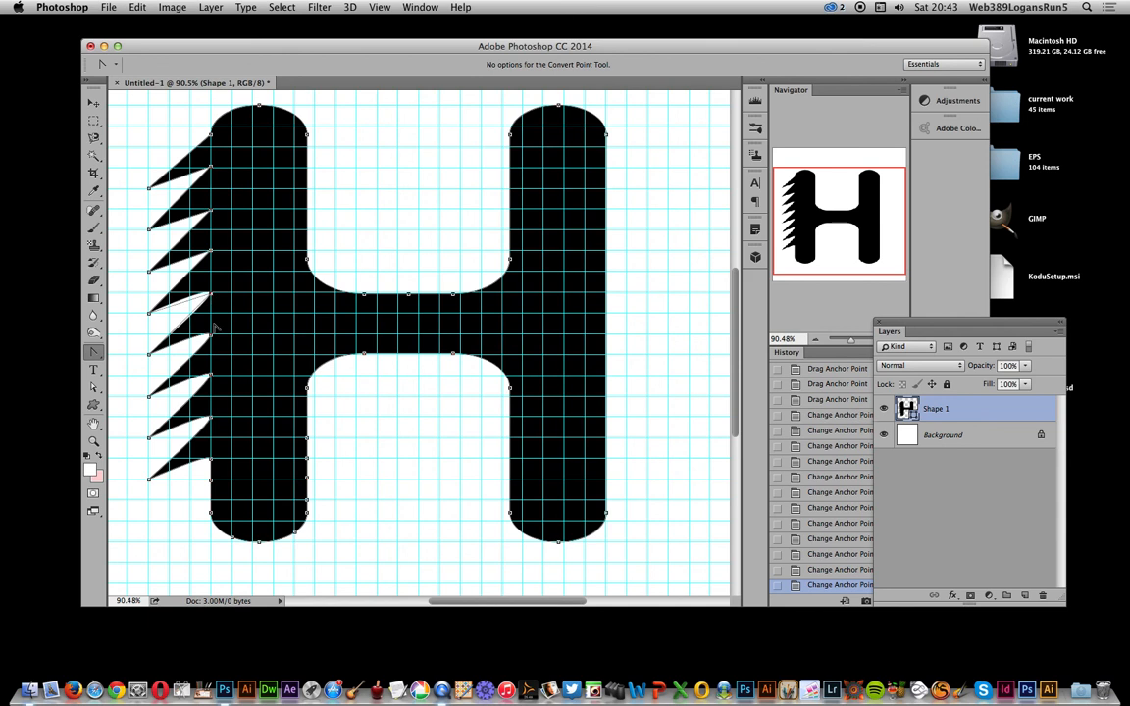
pyautogui.click(212, 334)
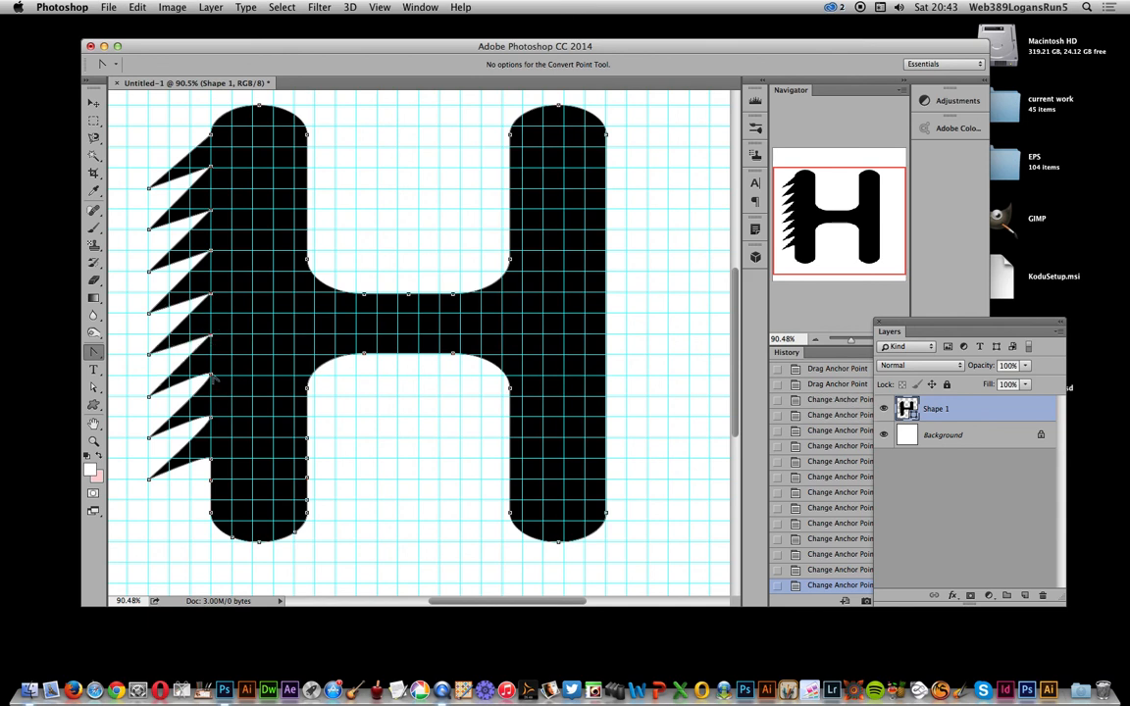
pyautogui.click(212, 376)
pyautogui.click(212, 418)
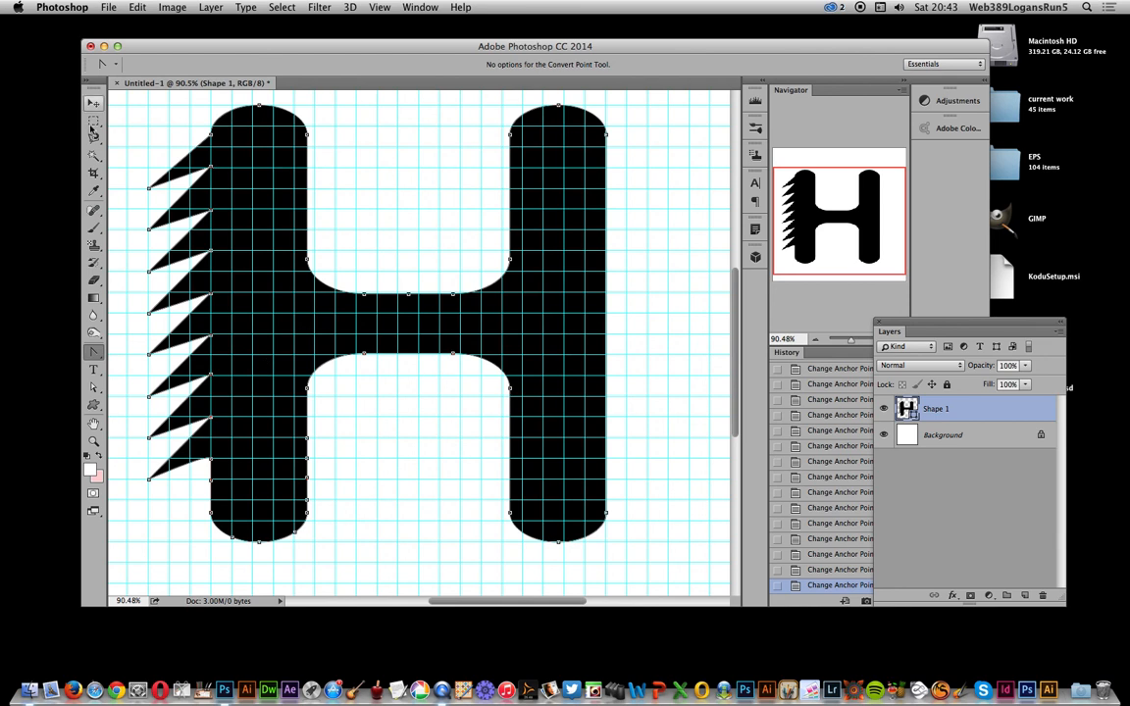
# Step: Move the tips of the left stem's top three spikes up about four, six and six guide cells, shifting the second one cell outward
pyautogui.press('a')
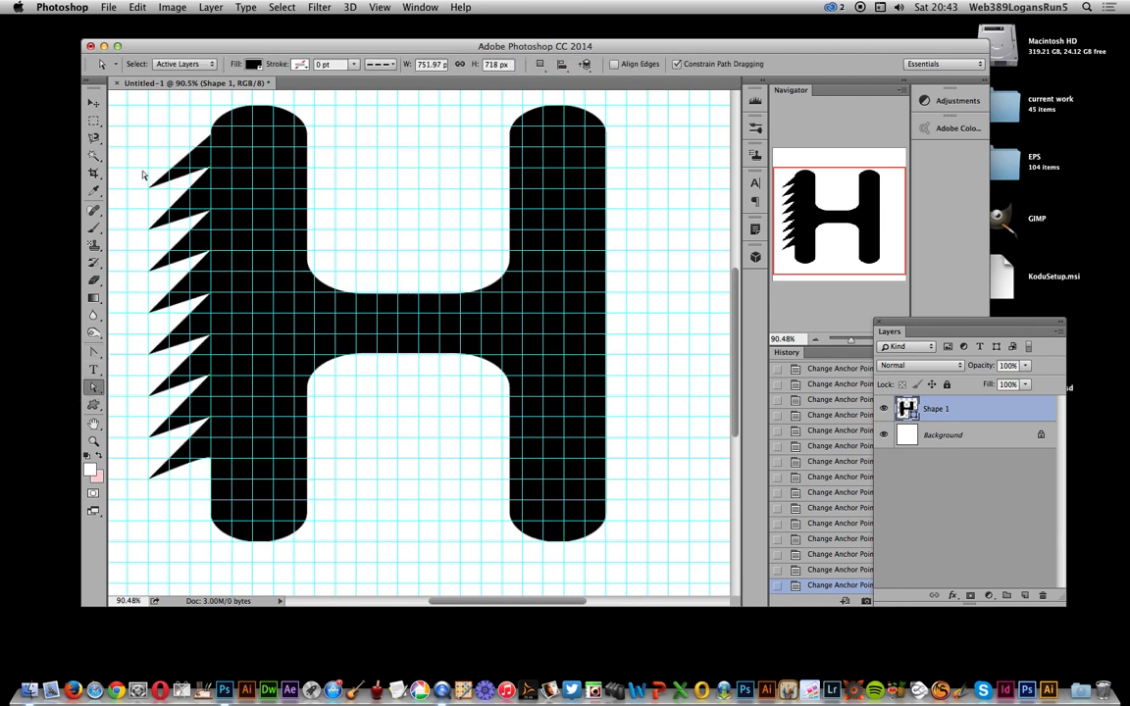
pyautogui.moveTo(148, 184); pyautogui.dragTo(148, 99)
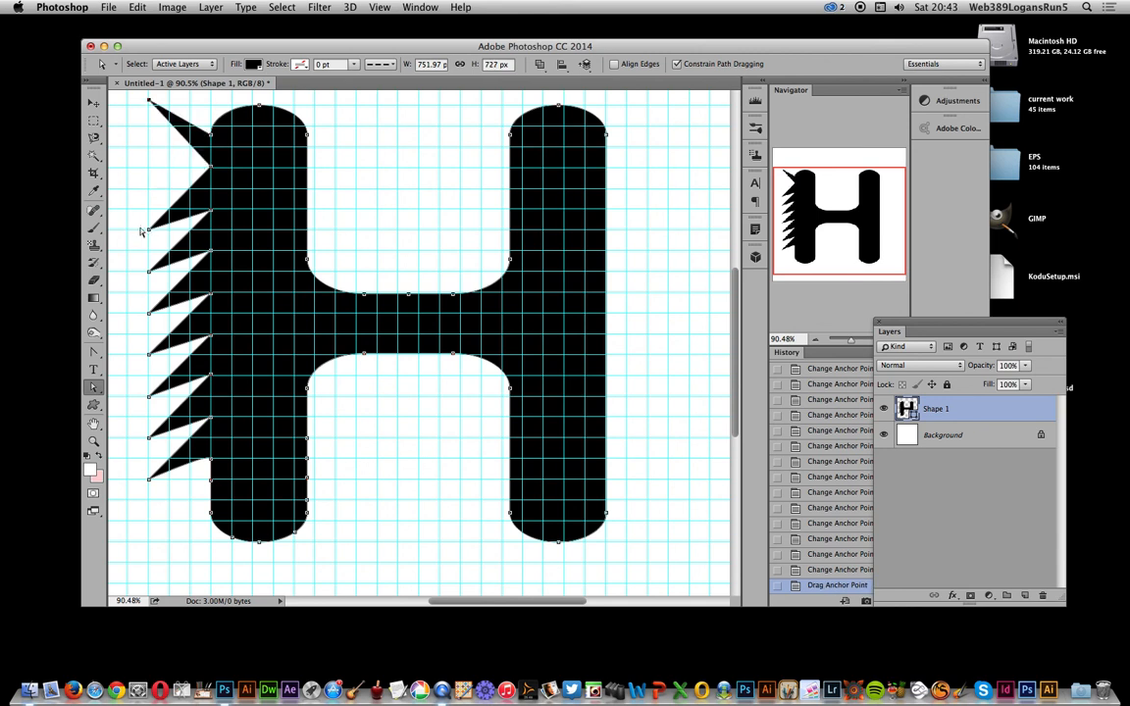
pyautogui.click(141, 228)
pyautogui.click(149, 229)
pyautogui.click(143, 224)
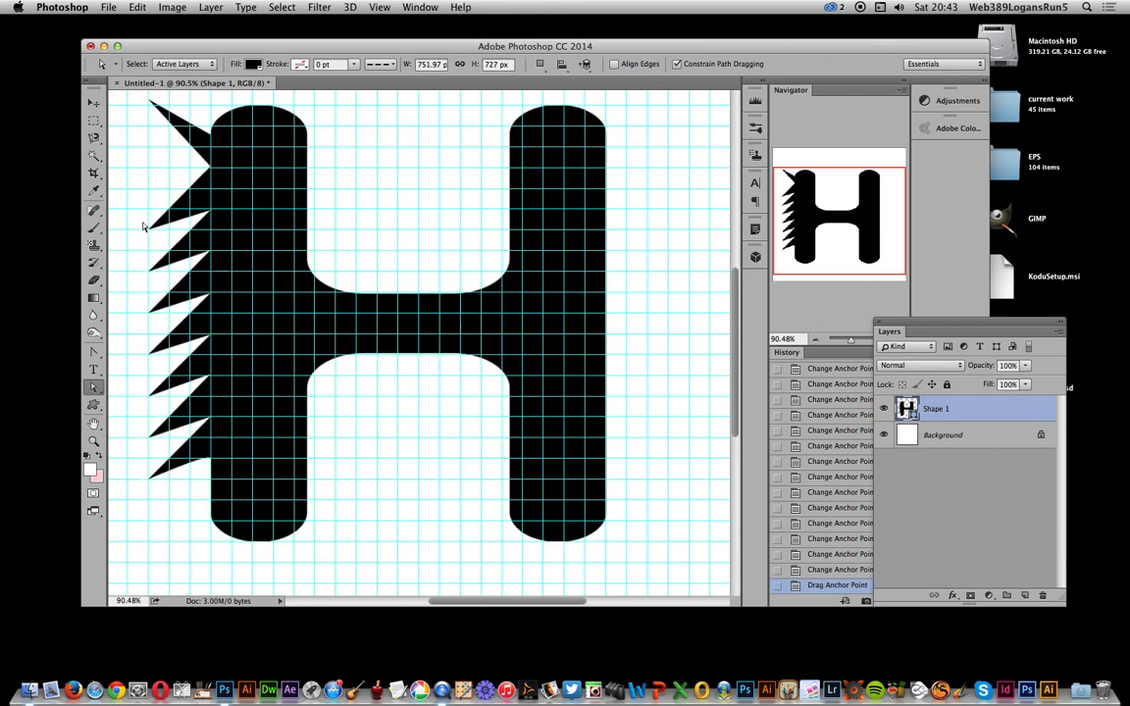
pyautogui.moveTo(143, 227); pyautogui.dragTo(129, 105)
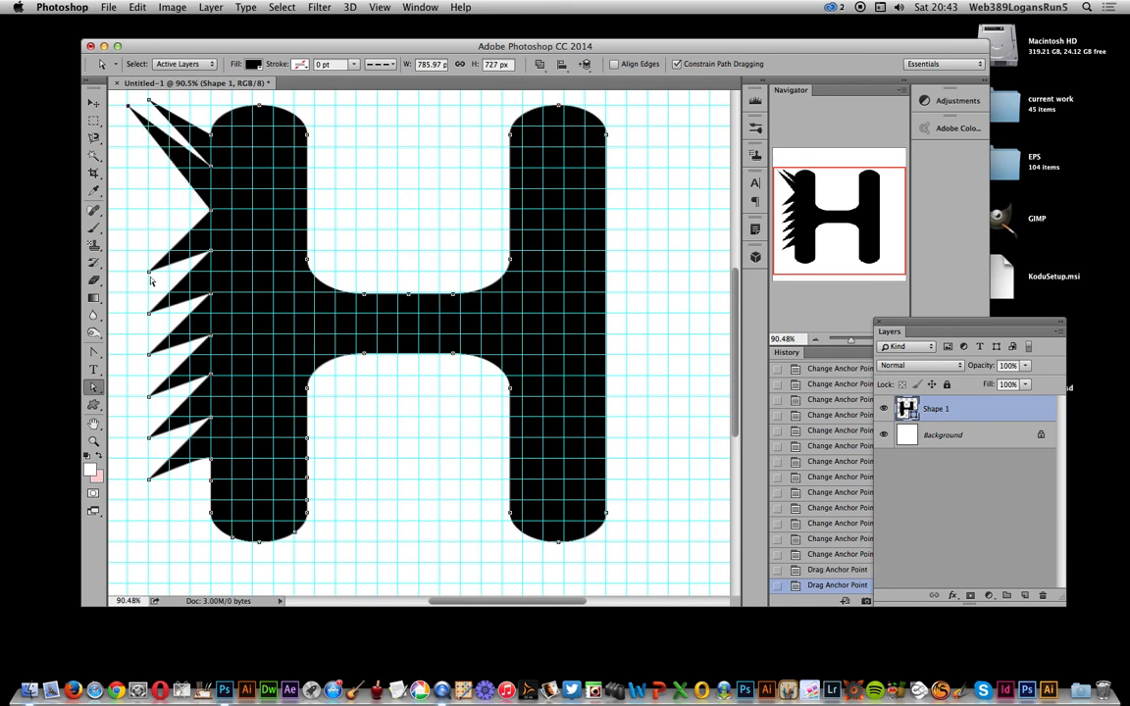
pyautogui.moveTo(149, 272); pyautogui.dragTo(149, 147)
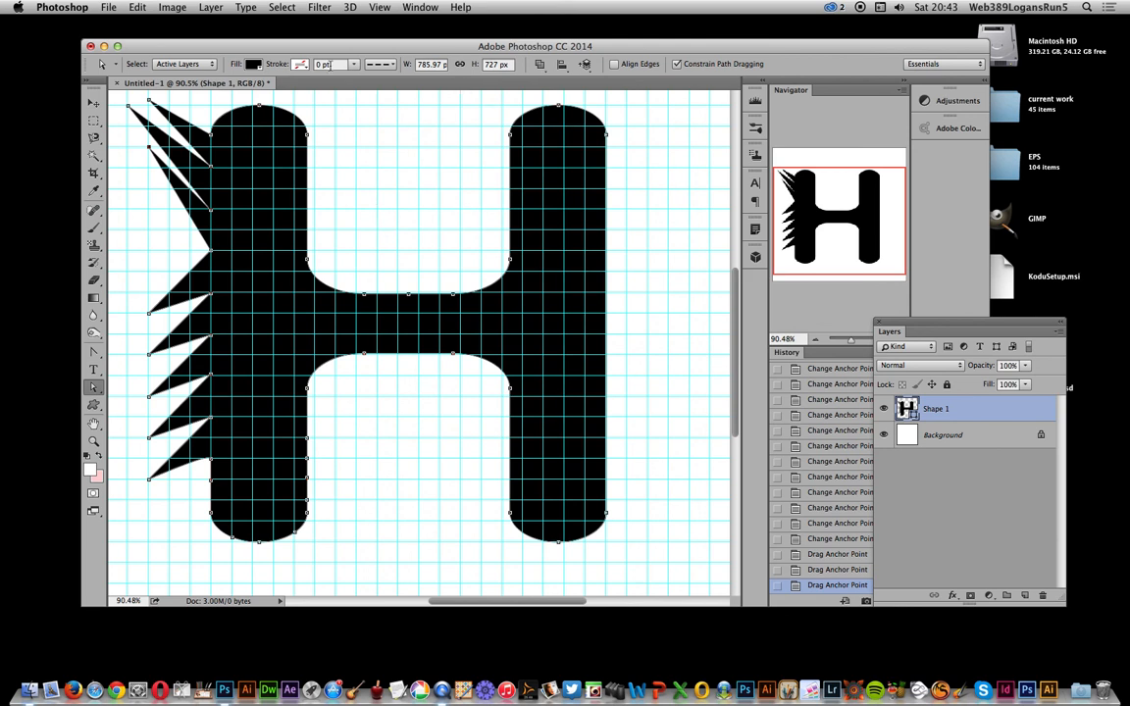
# Step: Start defining the edited H as a custom shape, and cancel without saving it
pyautogui.click(137, 7)
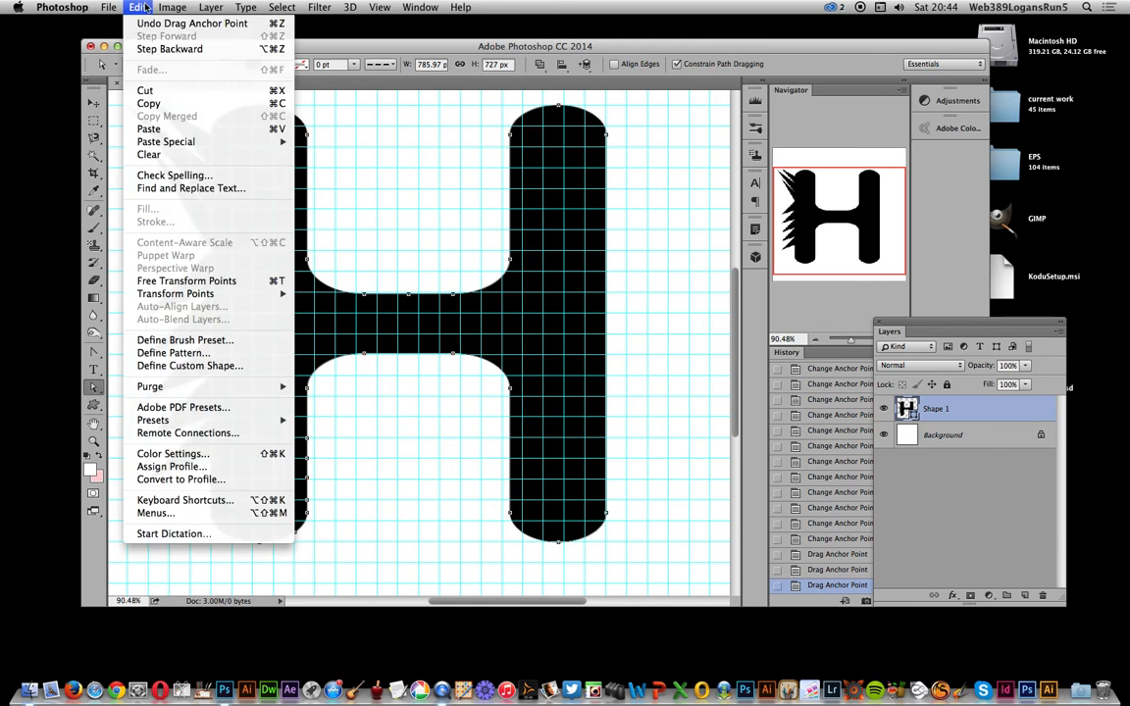
pyautogui.click(178, 364)
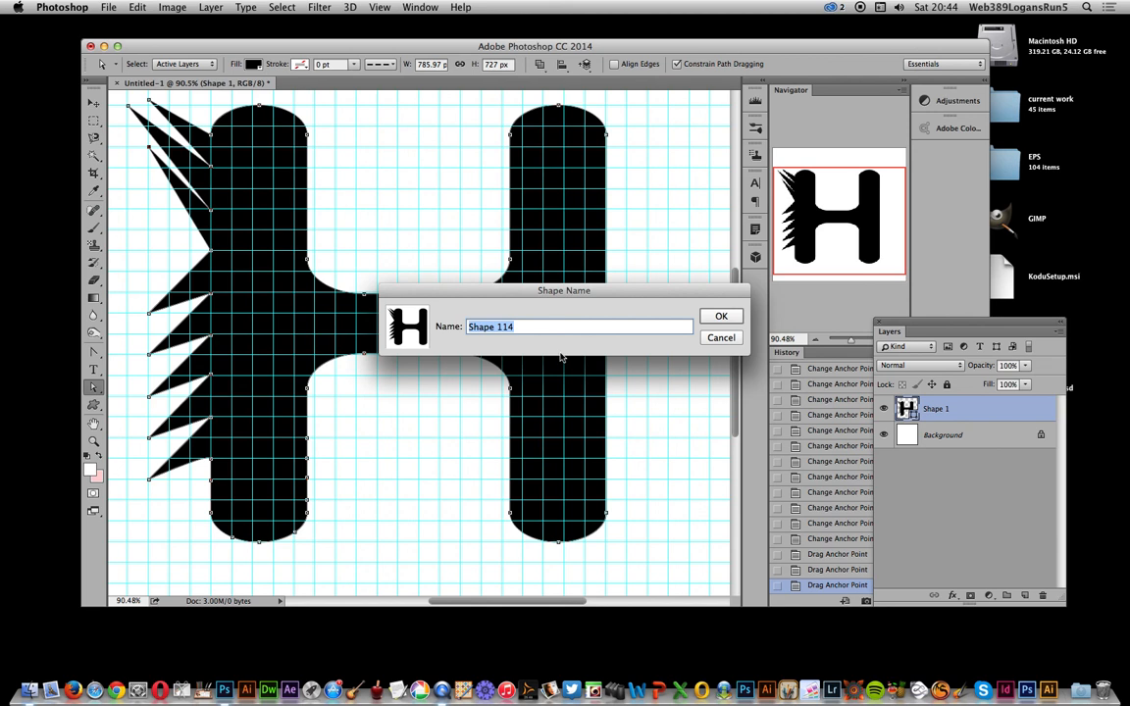
pyautogui.click(721, 338)
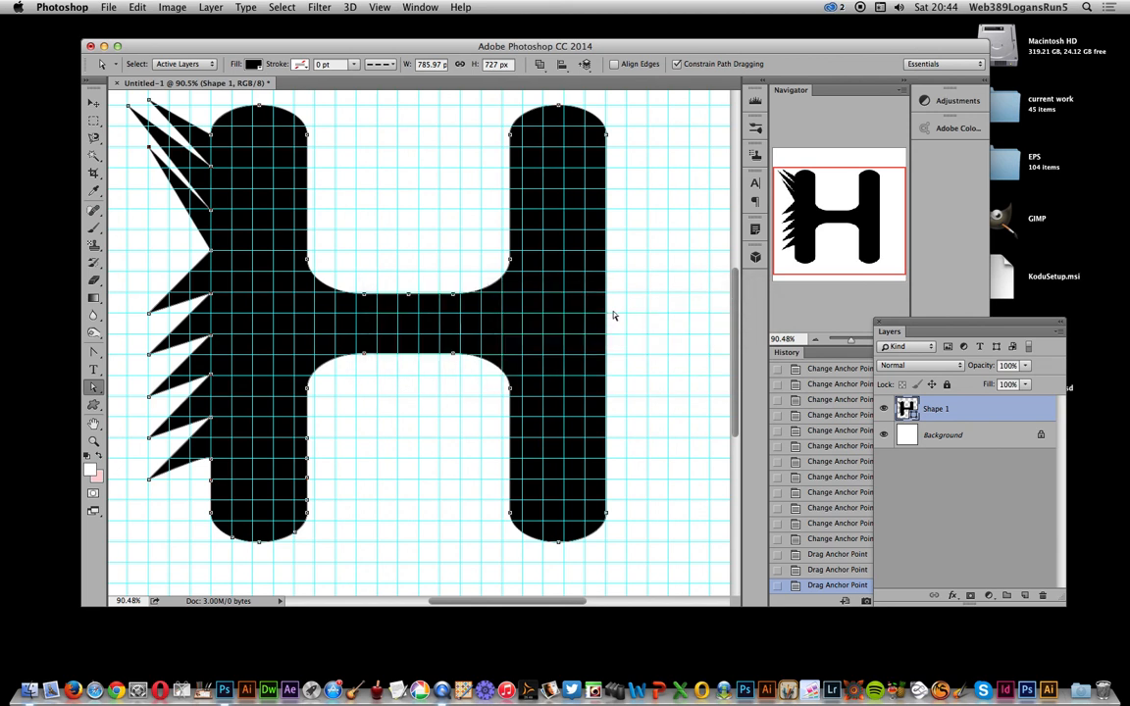